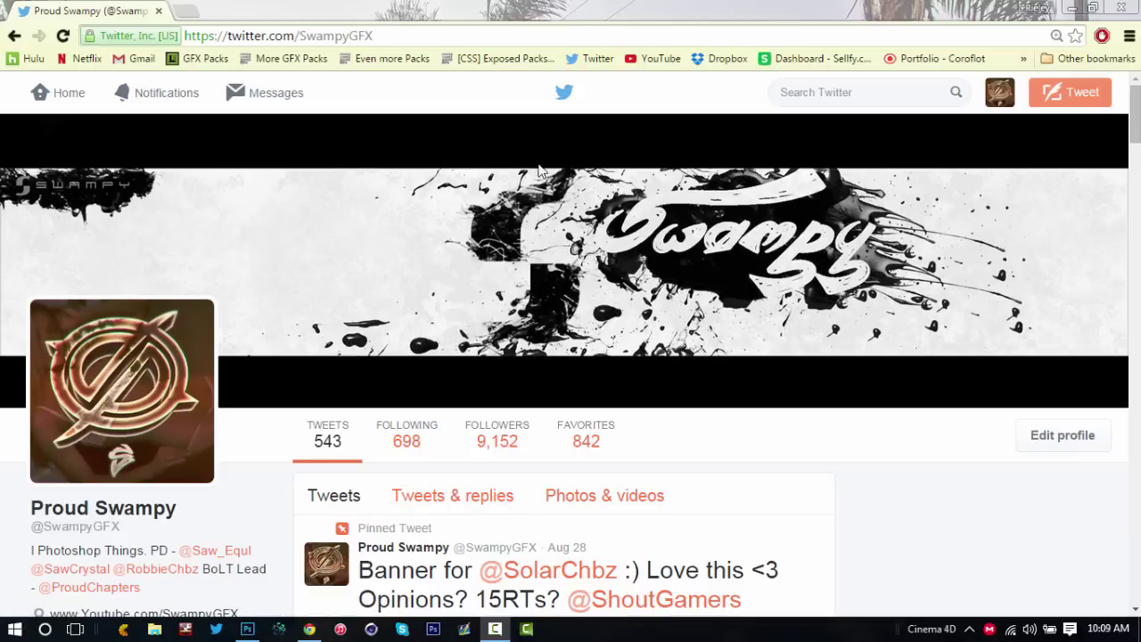
Step: Switch to Photoshop and create a 1280 x 720 pixel document named "Splatter Logo Tutorial" with a white background
click(248, 629)
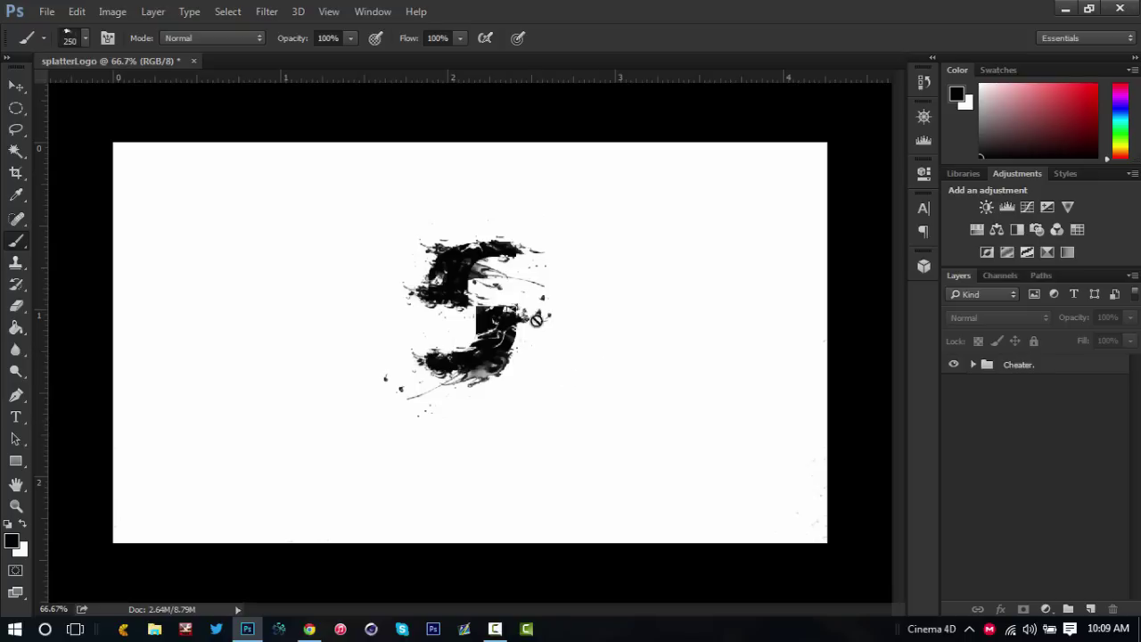
click(46, 11)
click(79, 32)
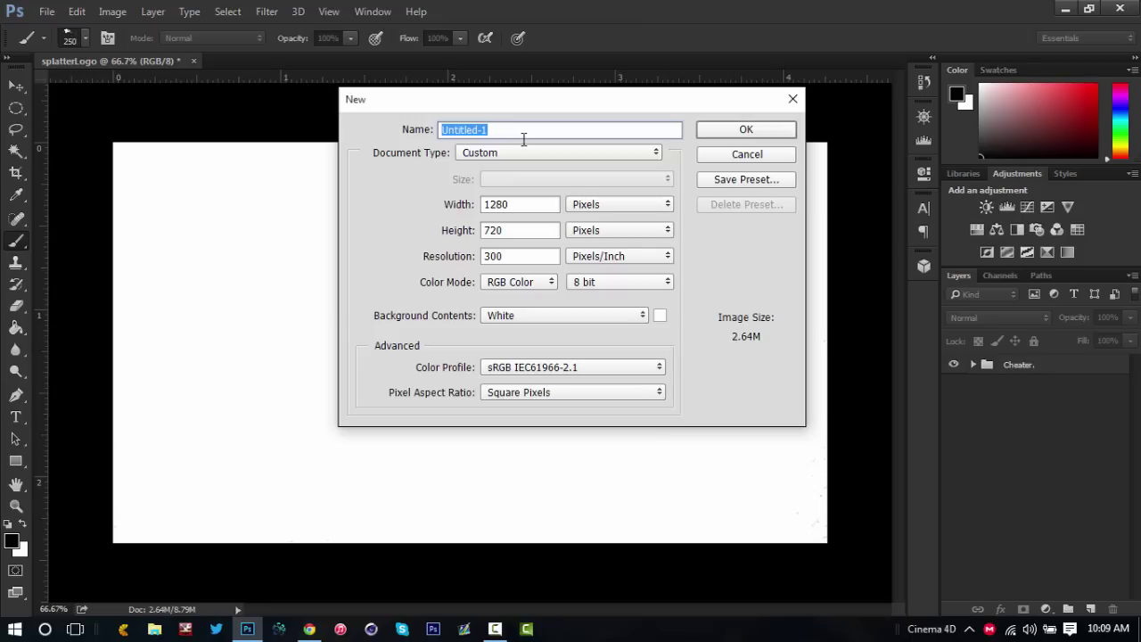
text(Splatter Logo Tutorial)
double_click(506, 204)
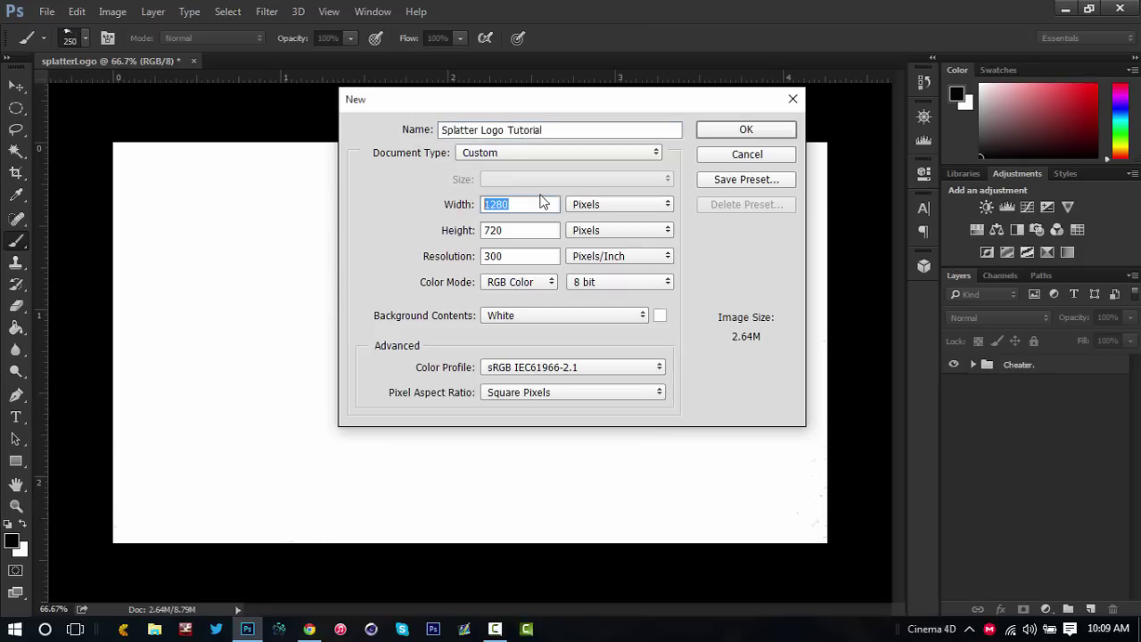
text(500)
double_click(523, 205)
text(1280)
click(520, 315)
click(520, 314)
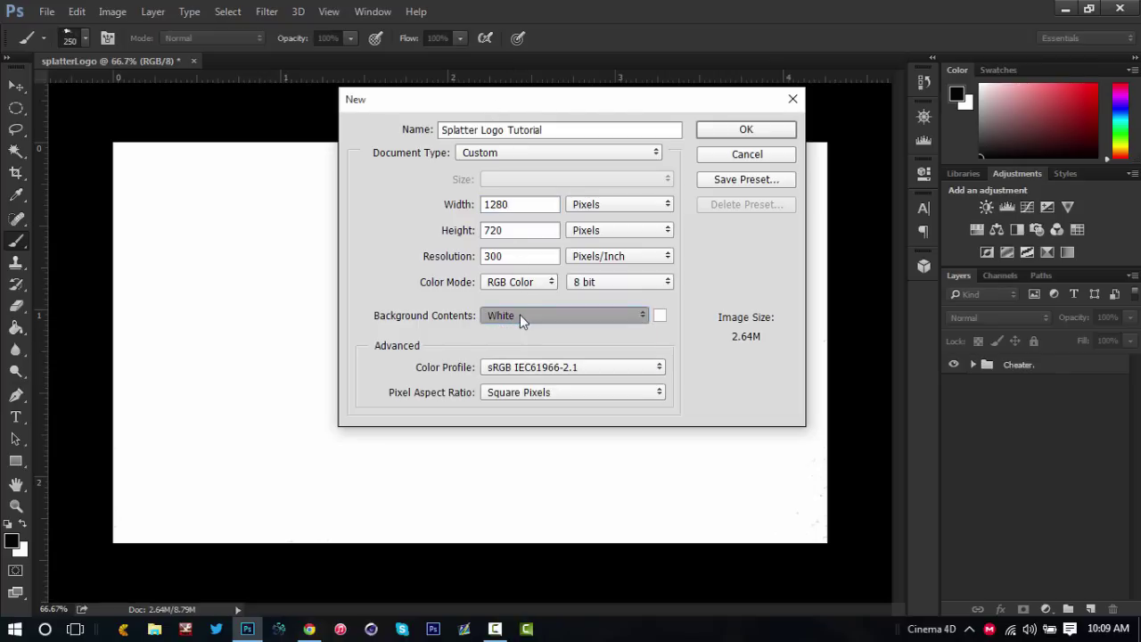
click(745, 131)
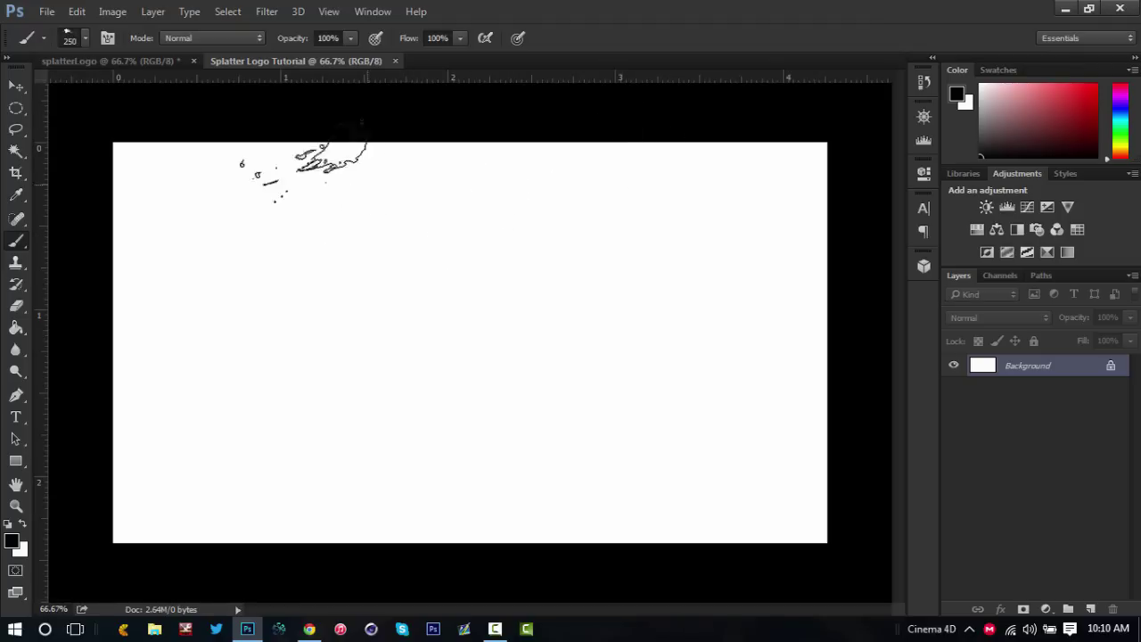
Step: Choose the S-shaped logo brush for the Brush tool and set its size to 250 px
right_click(197, 321)
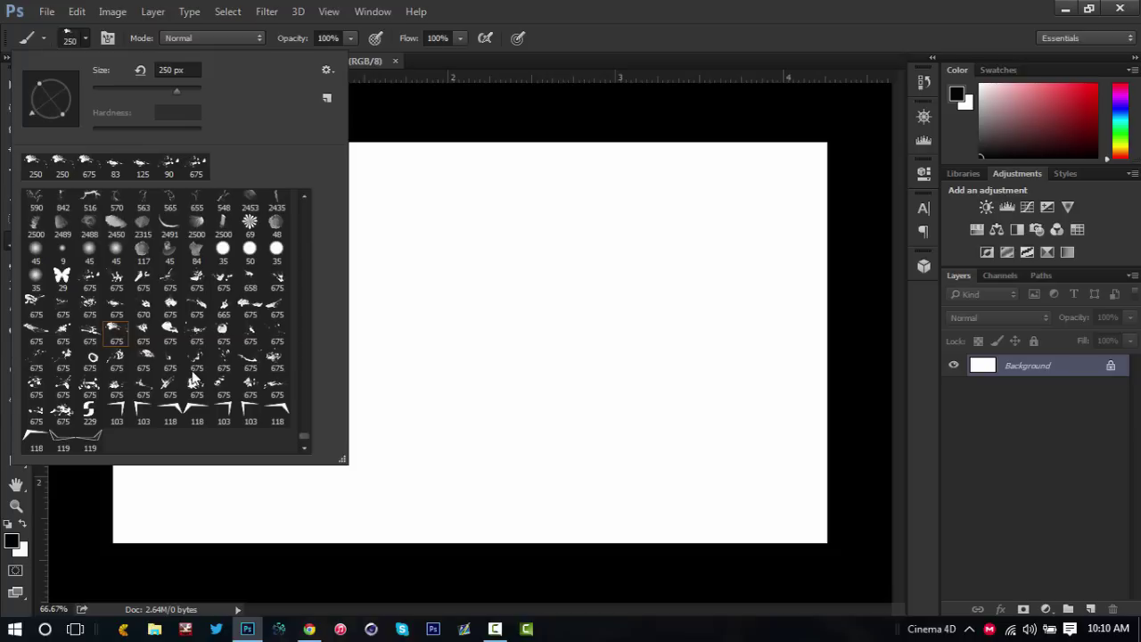
click(89, 412)
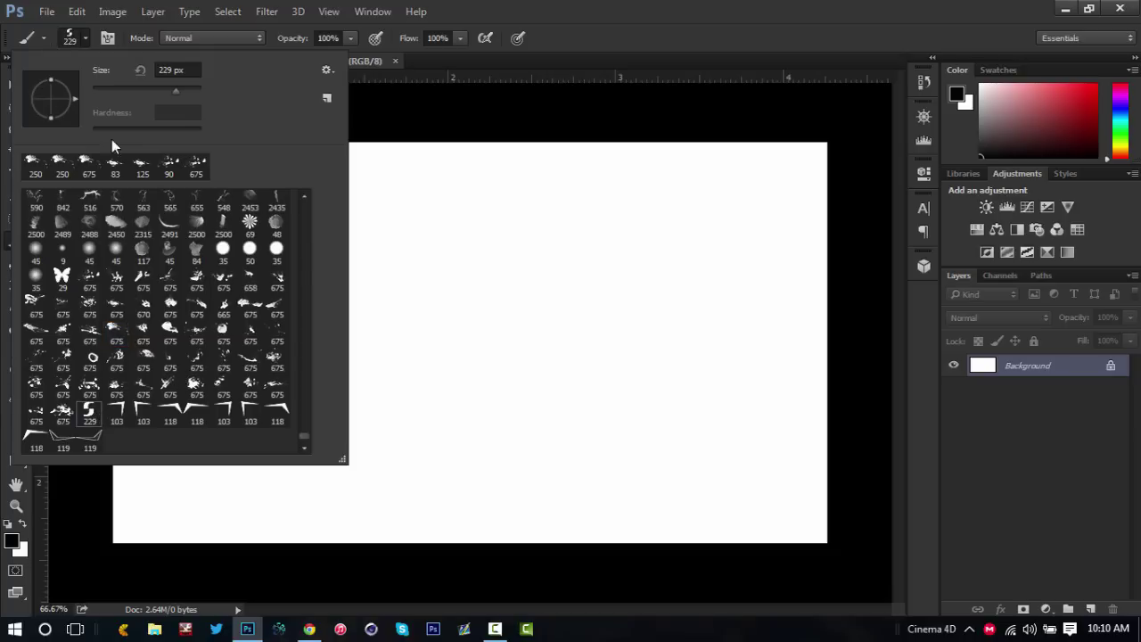
click(86, 41)
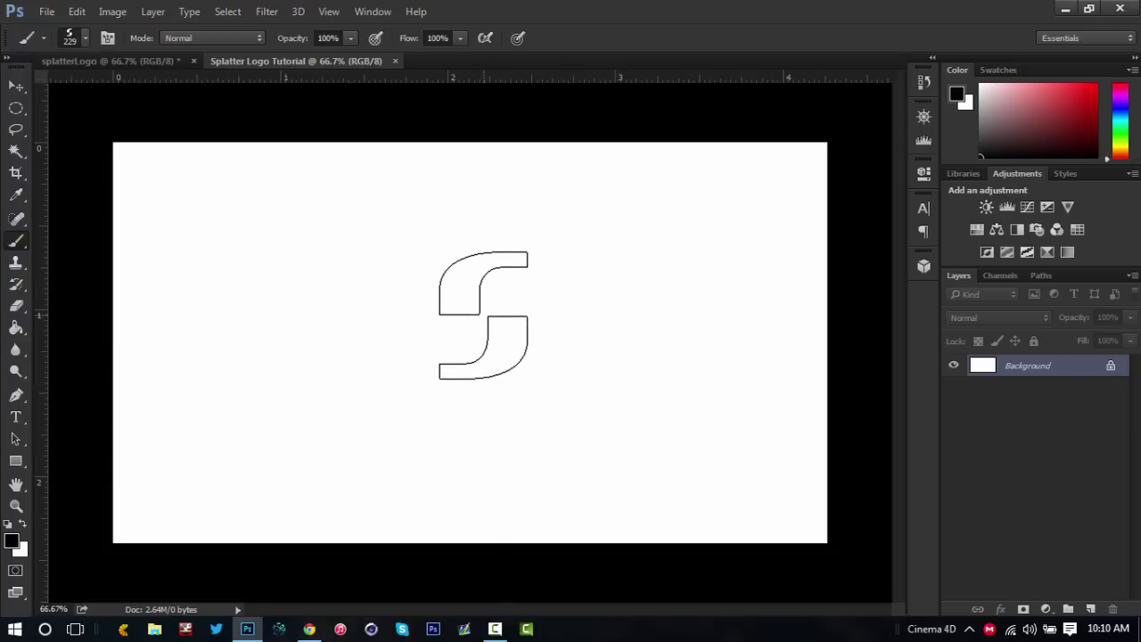
key(bracketright)
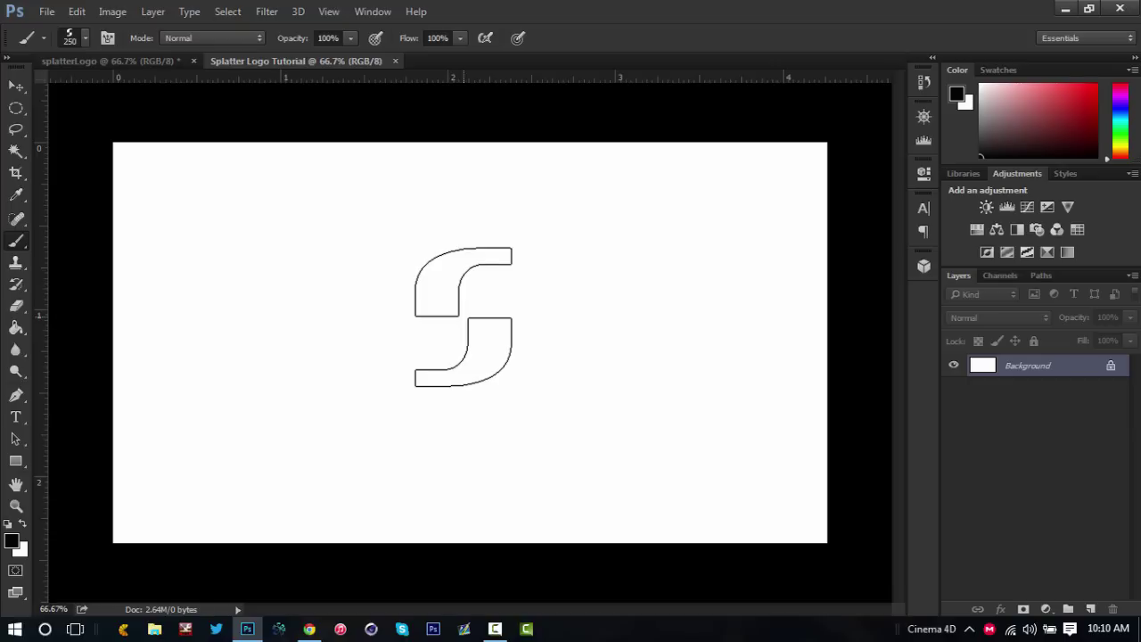
Step: Undo the black S stamped on the Background, and stamp it near the canvas centre on a new layer instead
click(463, 318)
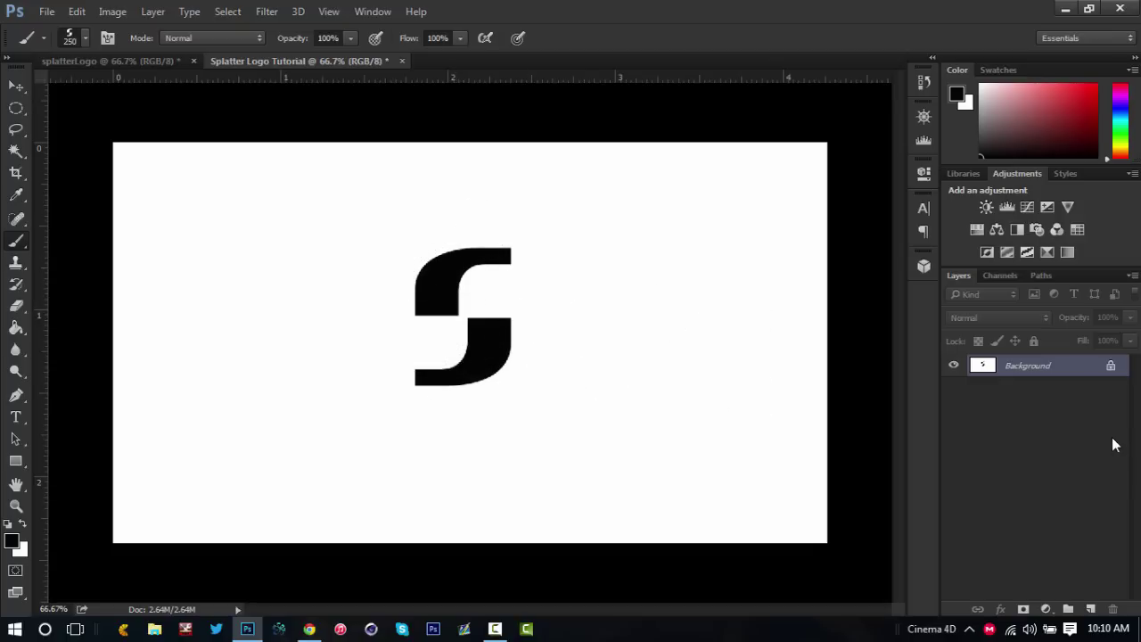
key(ctrl+z)
key(ctrl+shift+alt+n)
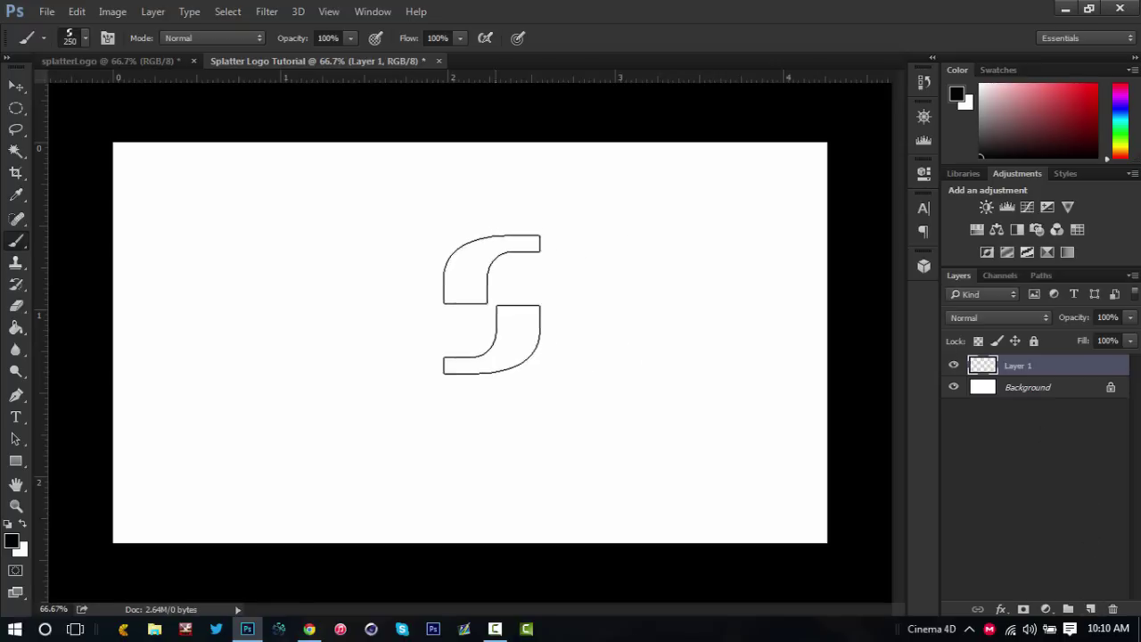
click(478, 308)
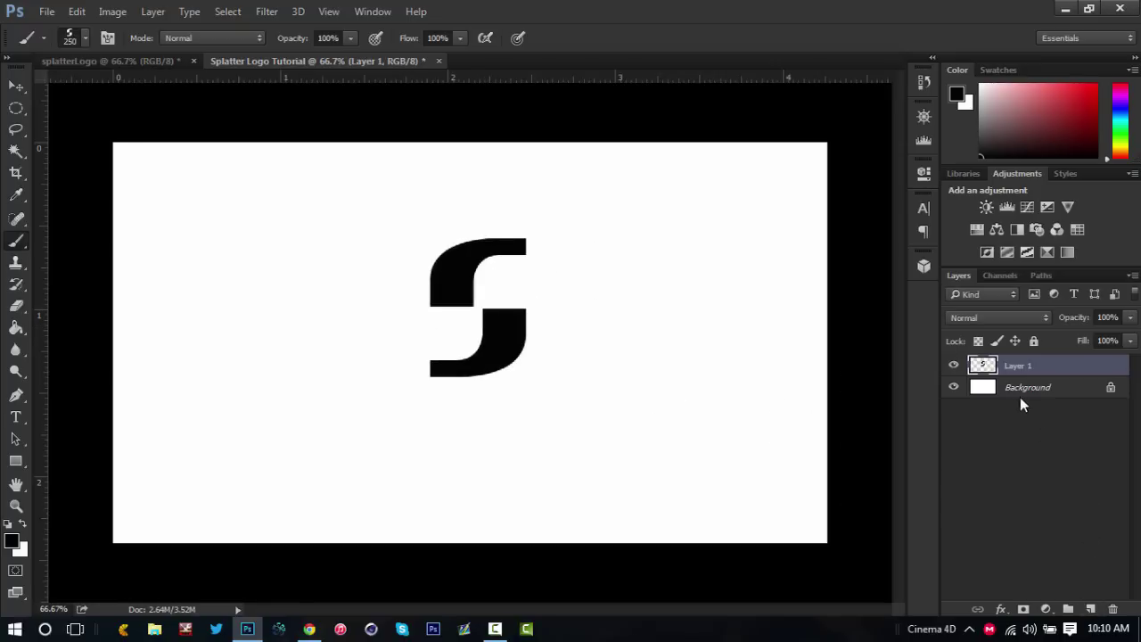
Step: Add a layer mask to Layer 1, invert it to black, and make white the foreground colour
click(1024, 610)
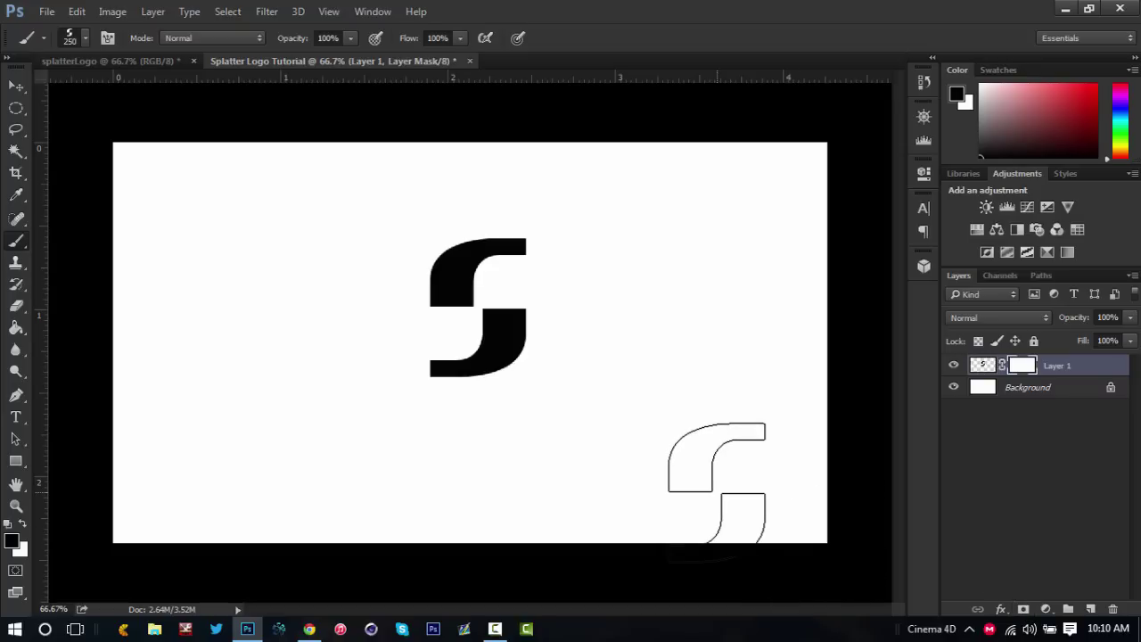
key(ctrl+i)
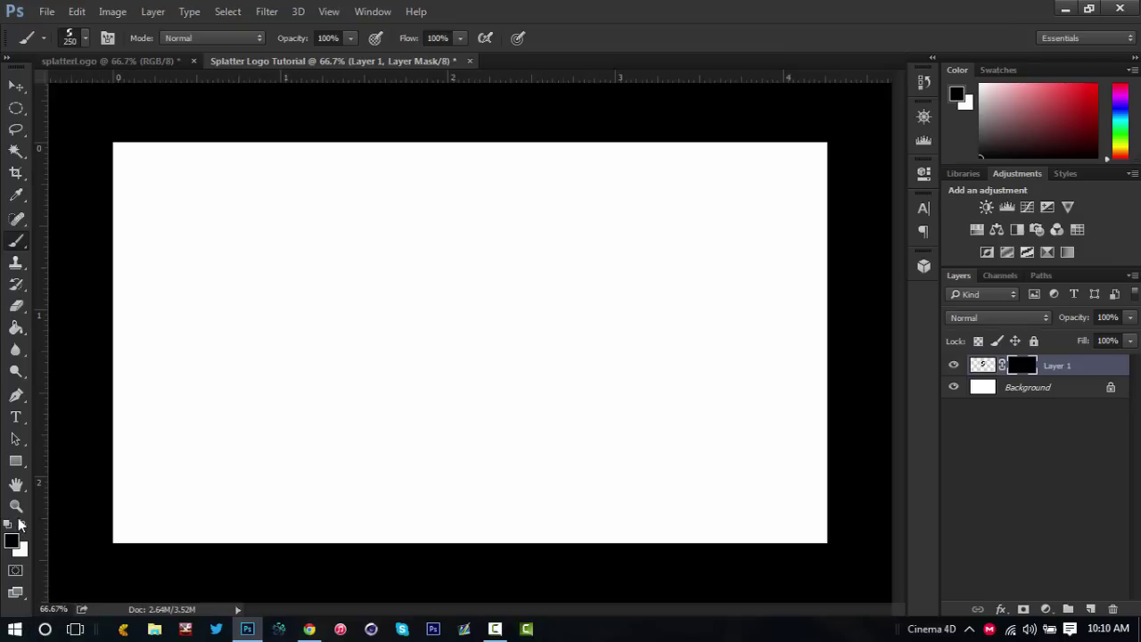
click(23, 526)
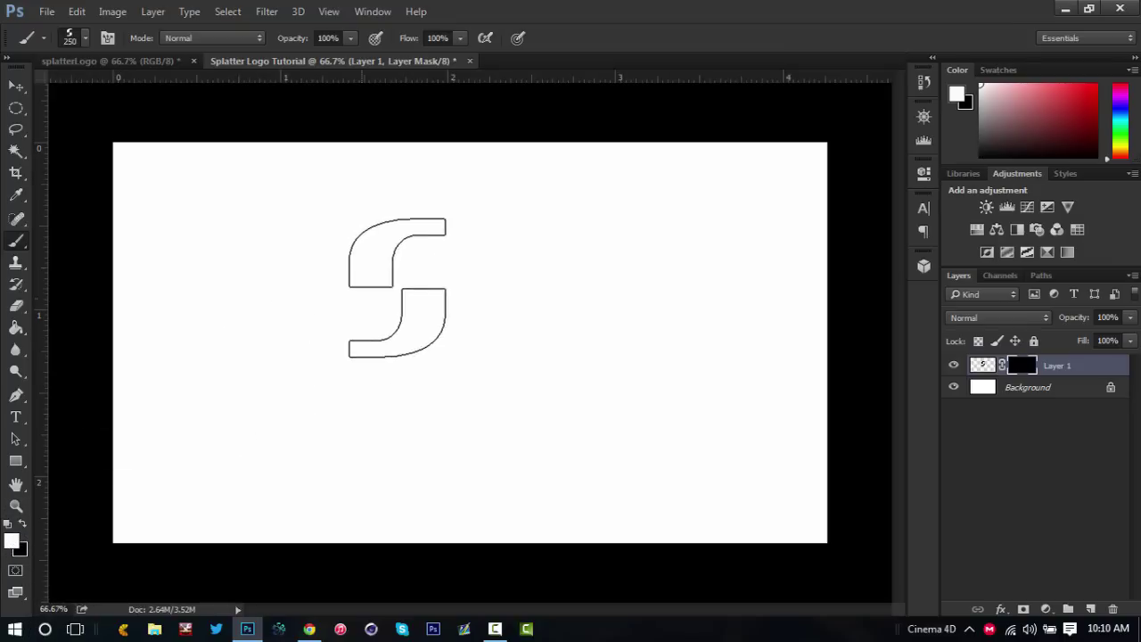
Step: Try revealing the hidden logo by painting white on Layer 1's mask with the S-shaped brush, and undo the strokes
click(480, 307)
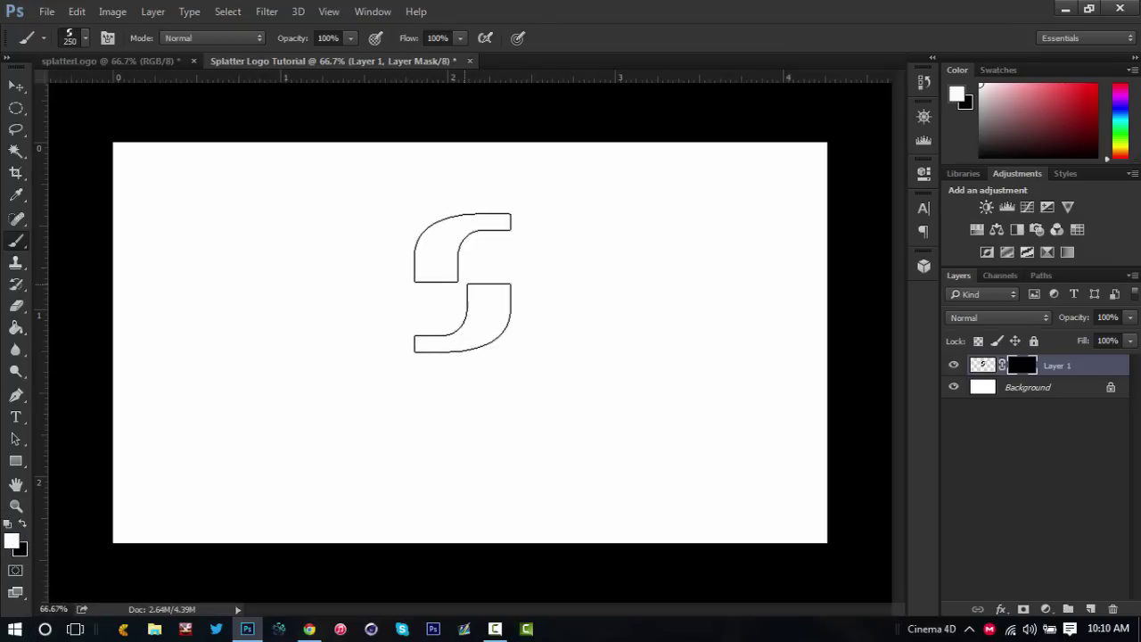
click(535, 270)
key(ctrl+z)
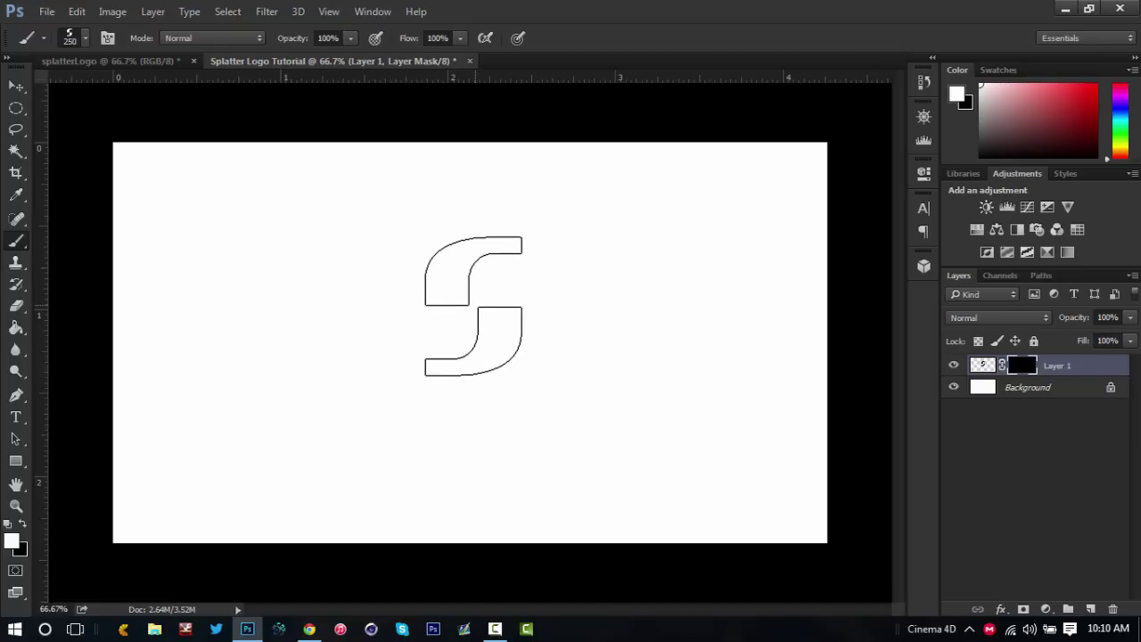
click(478, 308)
key(ctrl+z)
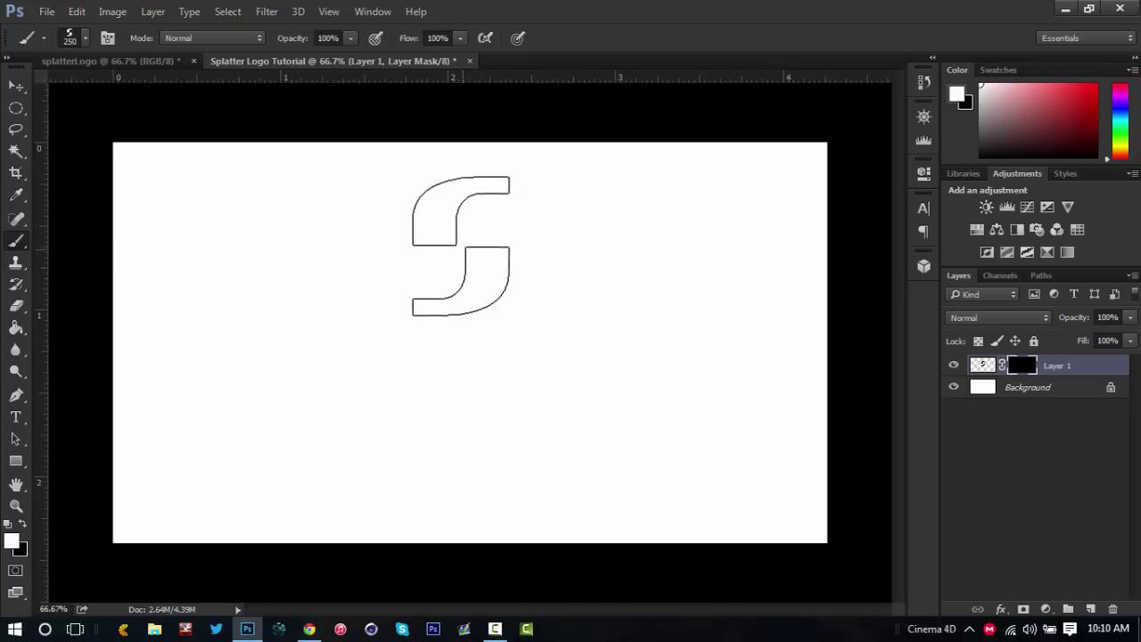
mouse_move(456, 242)
mouse_down()
mouse_move(446, 323)
mouse_move(456, 386)
mouse_move(477, 350)
mouse_move(560, 288)
mouse_move(552, 210)
mouse_move(580, 240)
mouse_move(533, 245)
mouse_move(536, 273)
mouse_move(551, 255)
mouse_move(526, 219)
mouse_move(489, 222)
mouse_move(440, 200)
mouse_move(392, 216)
mouse_move(393, 205)
mouse_move(552, 197)
mouse_move(551, 312)
mouse_move(503, 432)
mouse_move(593, 281)
mouse_move(584, 232)
mouse_move(521, 288)
mouse_up()
key(ctrl+alt+z)
key(ctrl+alt+z)
key(ctrl+alt+z)
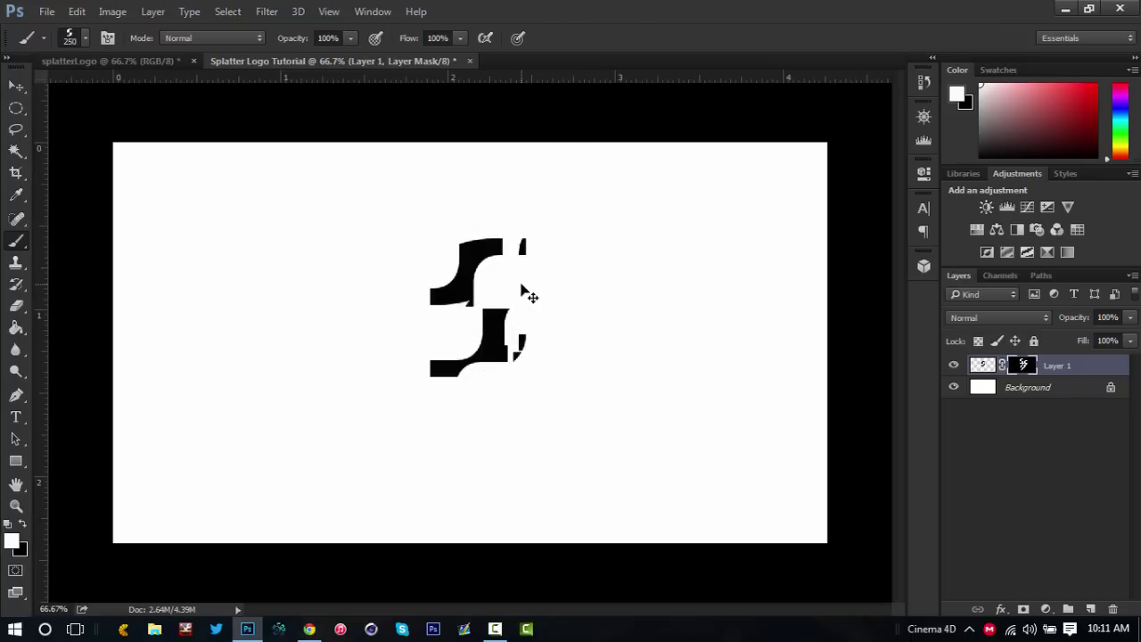
key(ctrl+alt+z)
key(ctrl+alt+z)
key(ctrl+alt+z)
key(ctrl+alt+z)
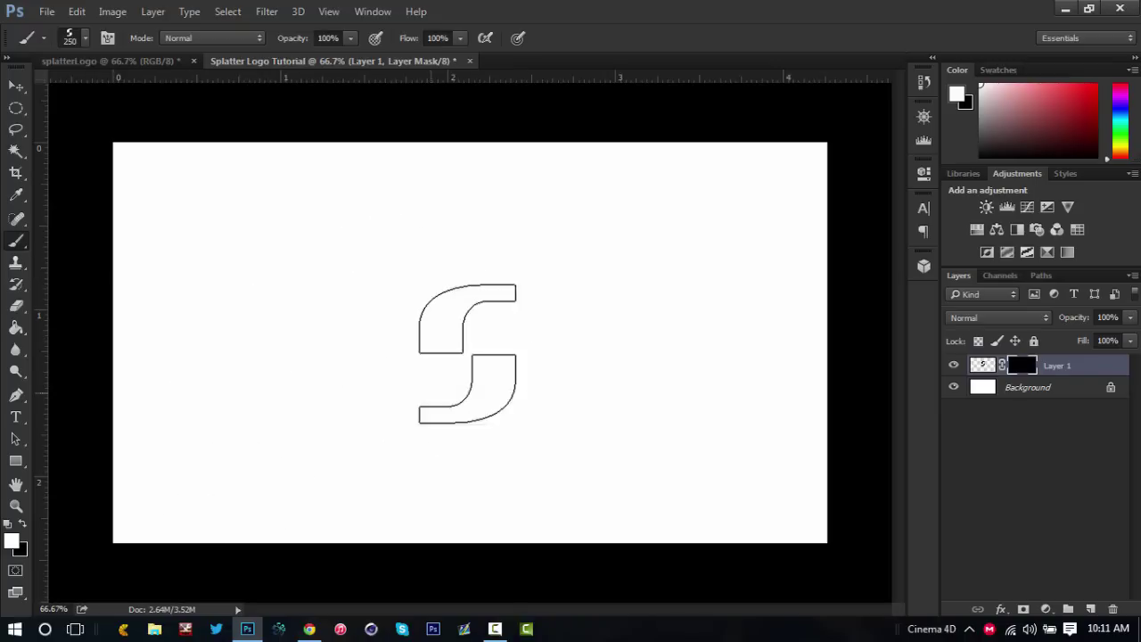
Step: Paint white test strokes diagonally across the logo area of the mask with the same brush, and undo them all
mouse_move(444, 381)
mouse_down()
mouse_move(434, 417)
mouse_move(554, 282)
mouse_move(535, 238)
mouse_up()
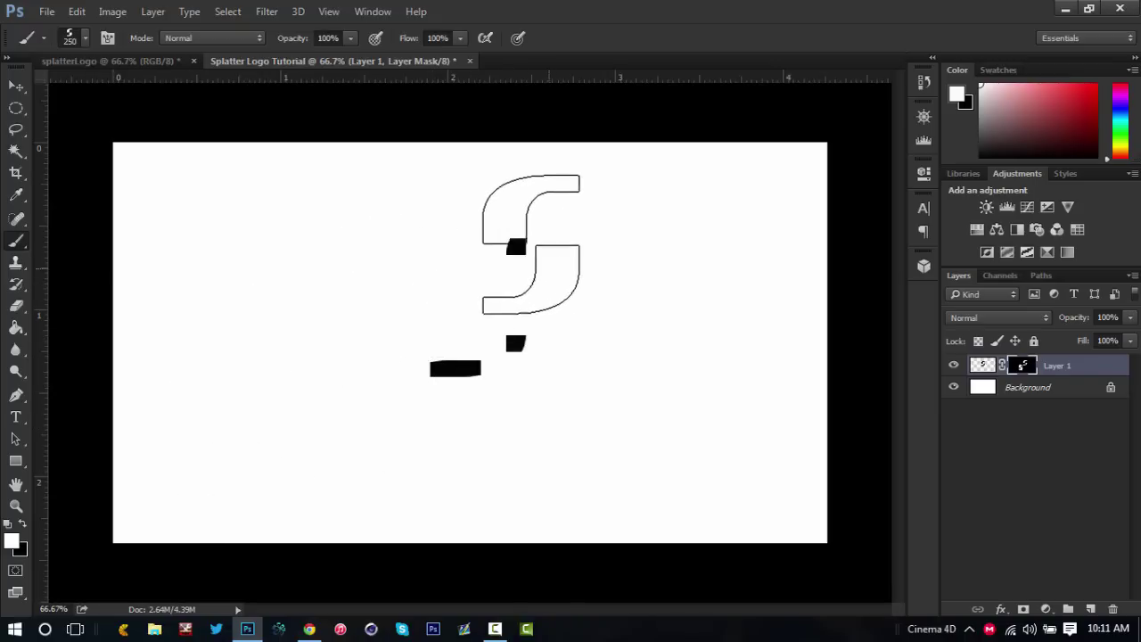
mouse_move(417, 225)
mouse_down()
mouse_move(452, 392)
mouse_move(581, 361)
mouse_move(686, 411)
mouse_up()
drag(467, 310, 548, 313)
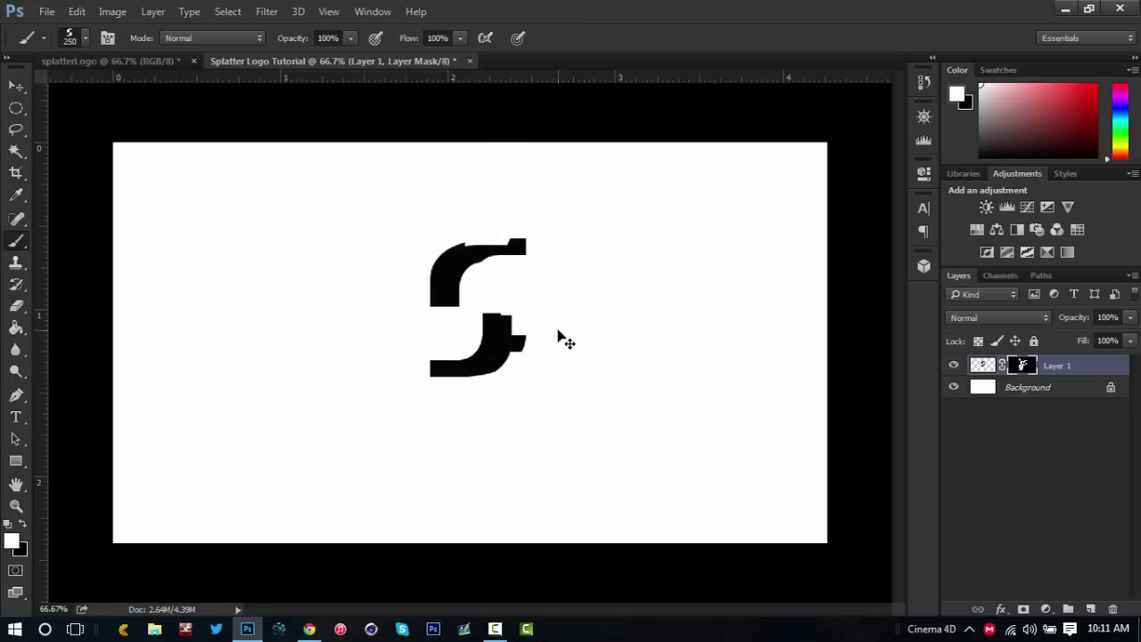
key(ctrl+z)
key(ctrl+alt+z)
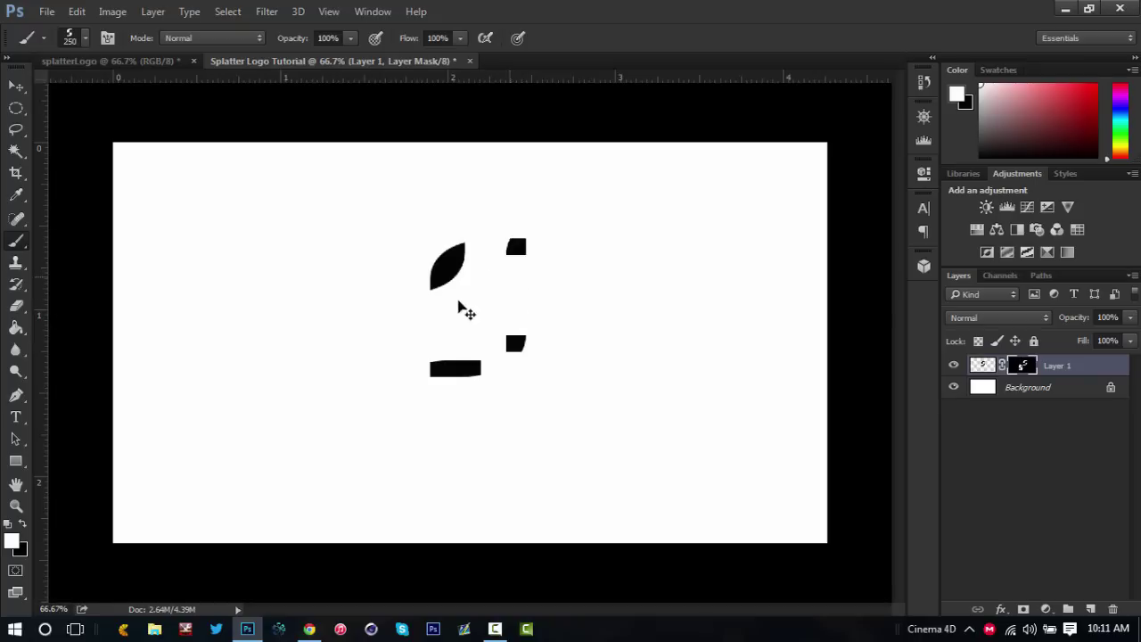
key(ctrl+alt+z)
key(ctrl+alt+z)
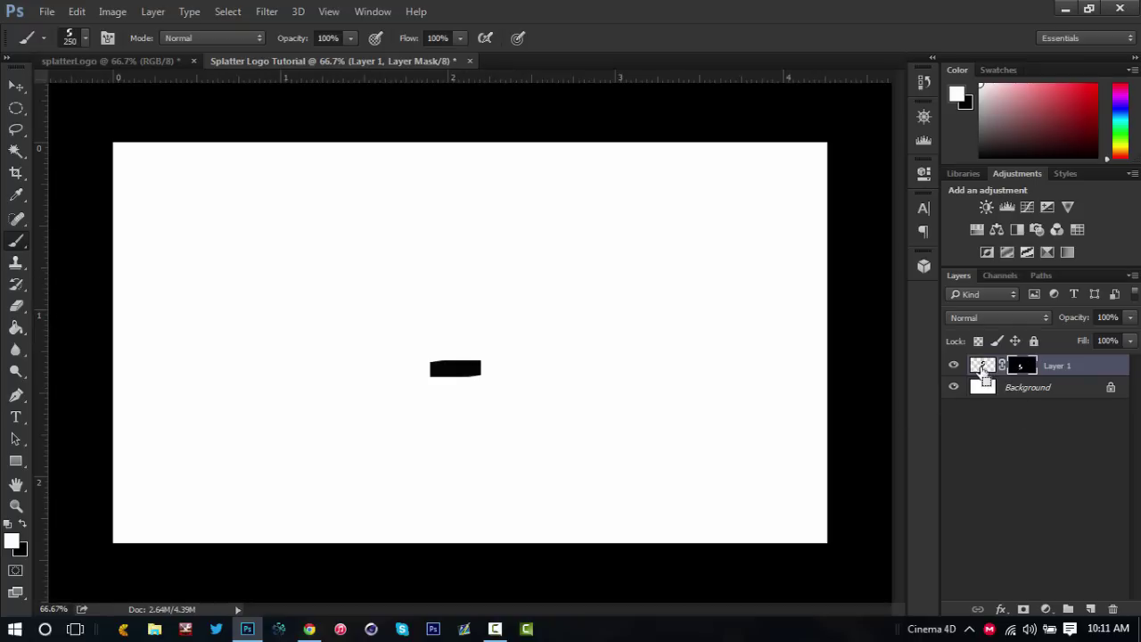
key(ctrl+alt+z)
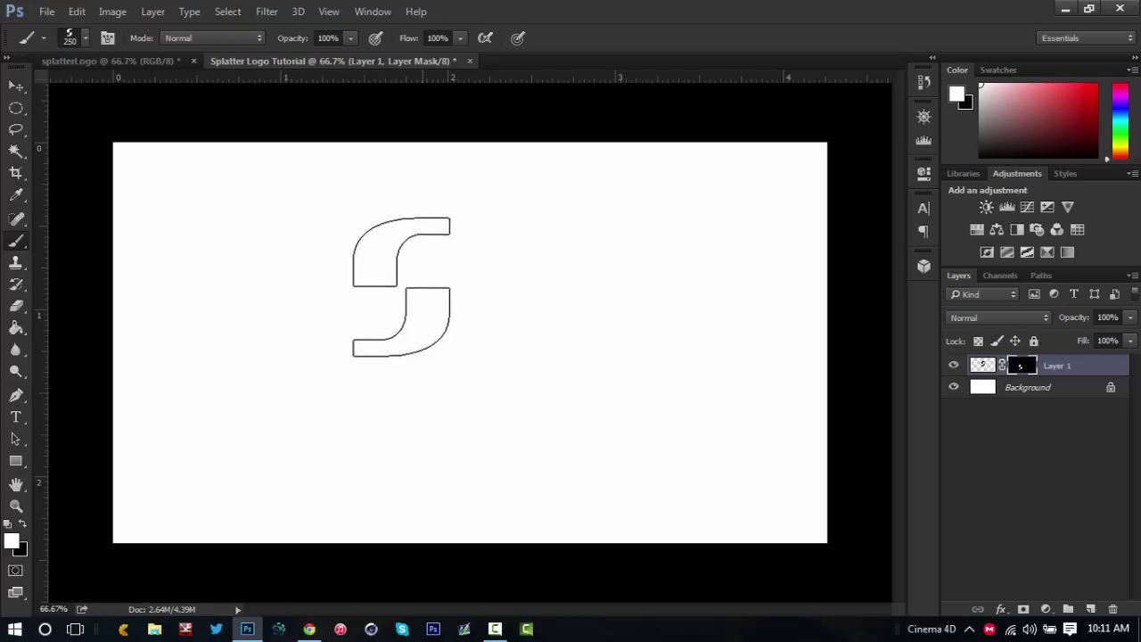
Step: Choose a 675 px splatter brush and stamp it in white on Layer 1's mask over the logo
click(85, 43)
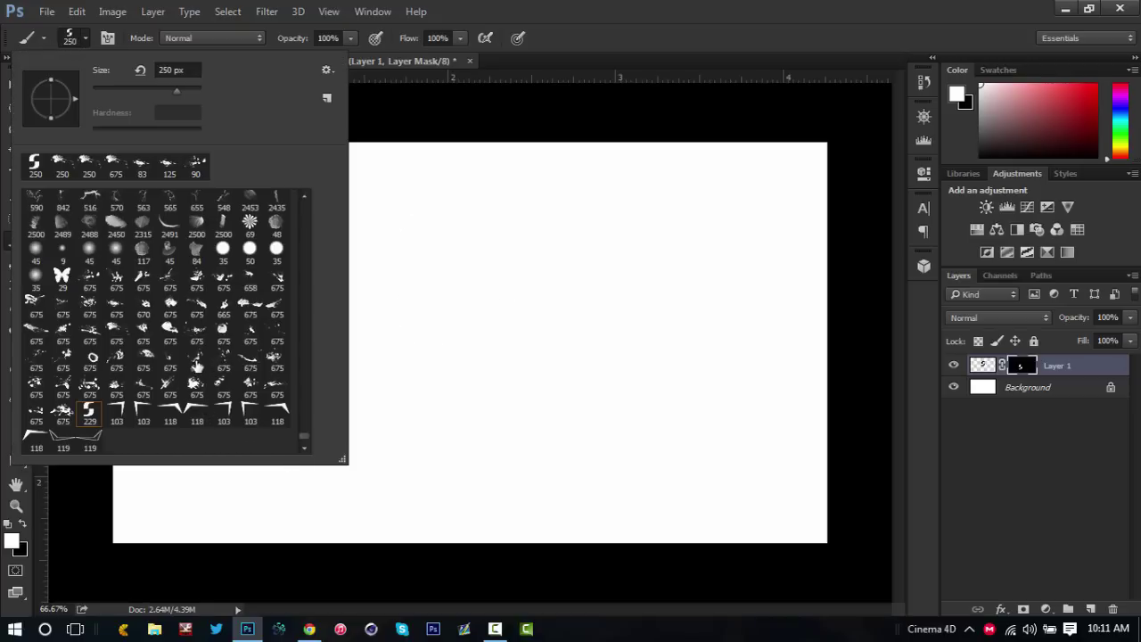
click(196, 361)
click(85, 43)
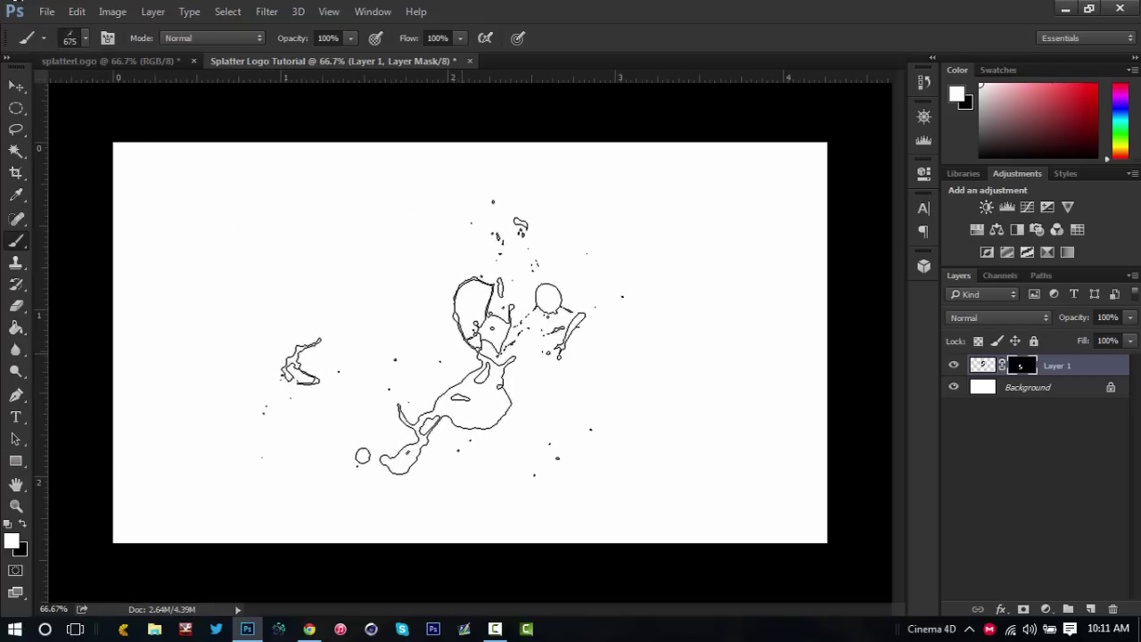
click(441, 337)
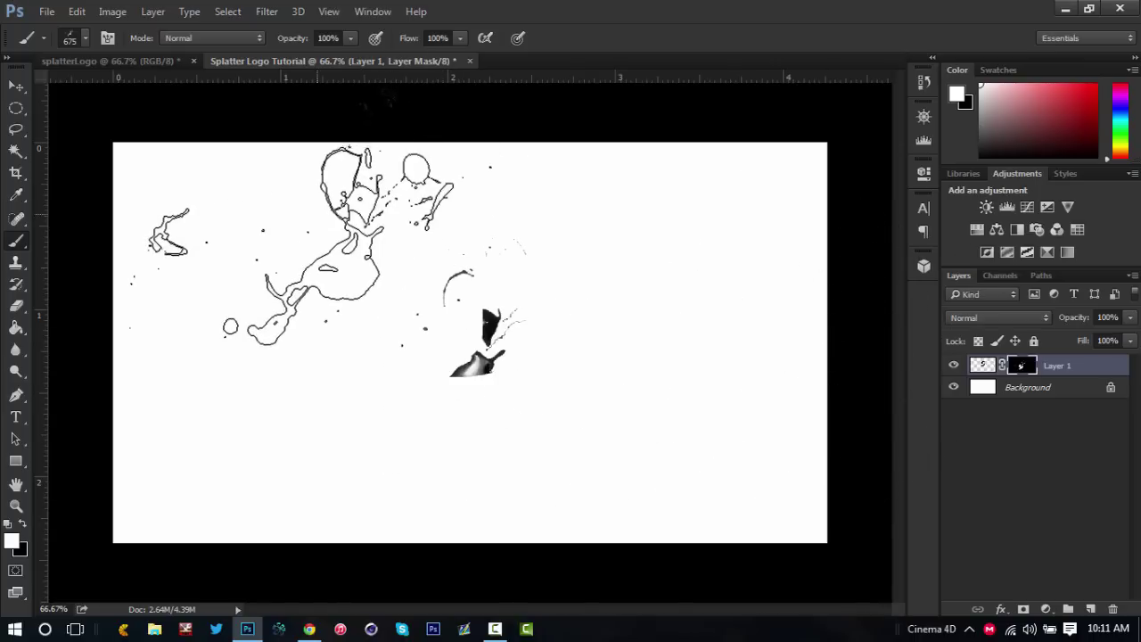
Step: Switch to the long curved splash brush at 675 px and stamp it repeatedly on the mask to reveal more of both logo halves
right_click(473, 321)
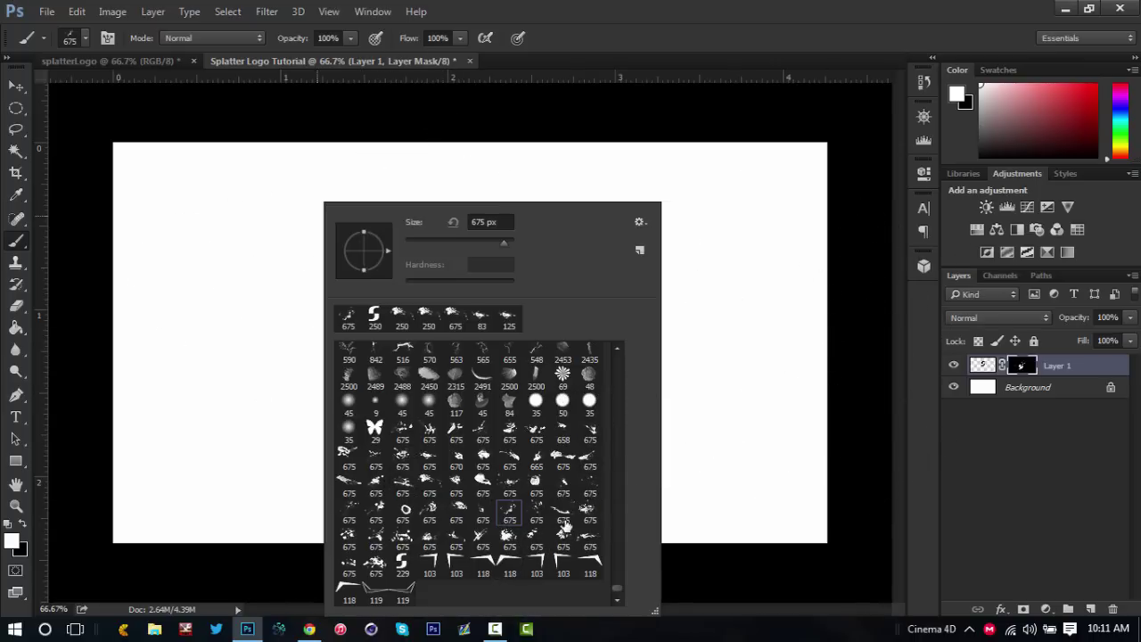
key(Return)
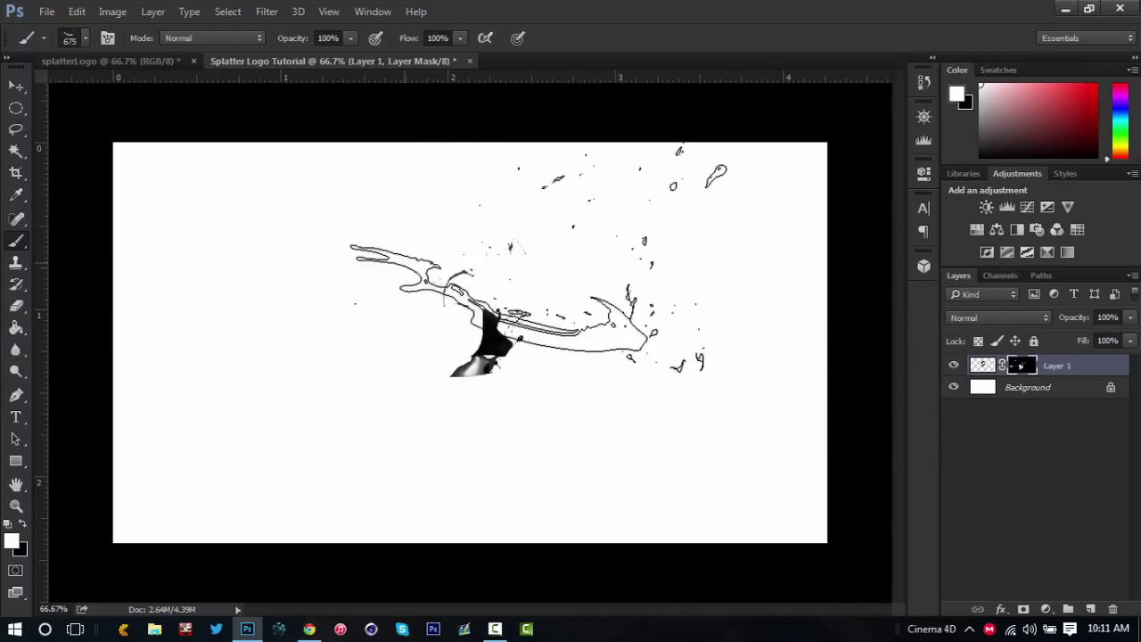
click(590, 263)
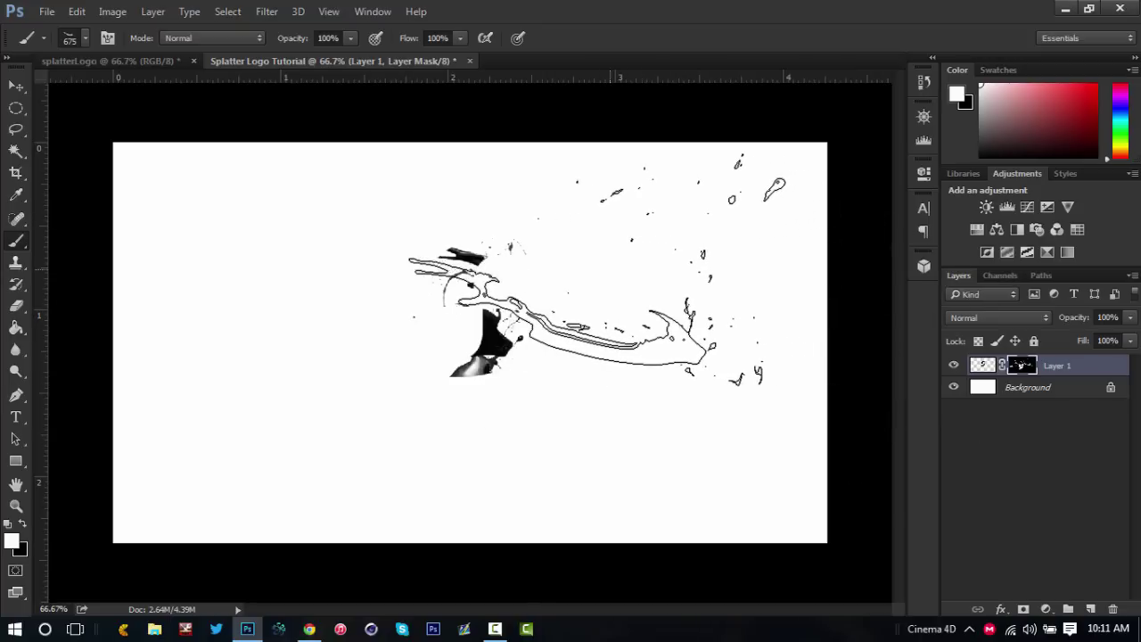
click(615, 252)
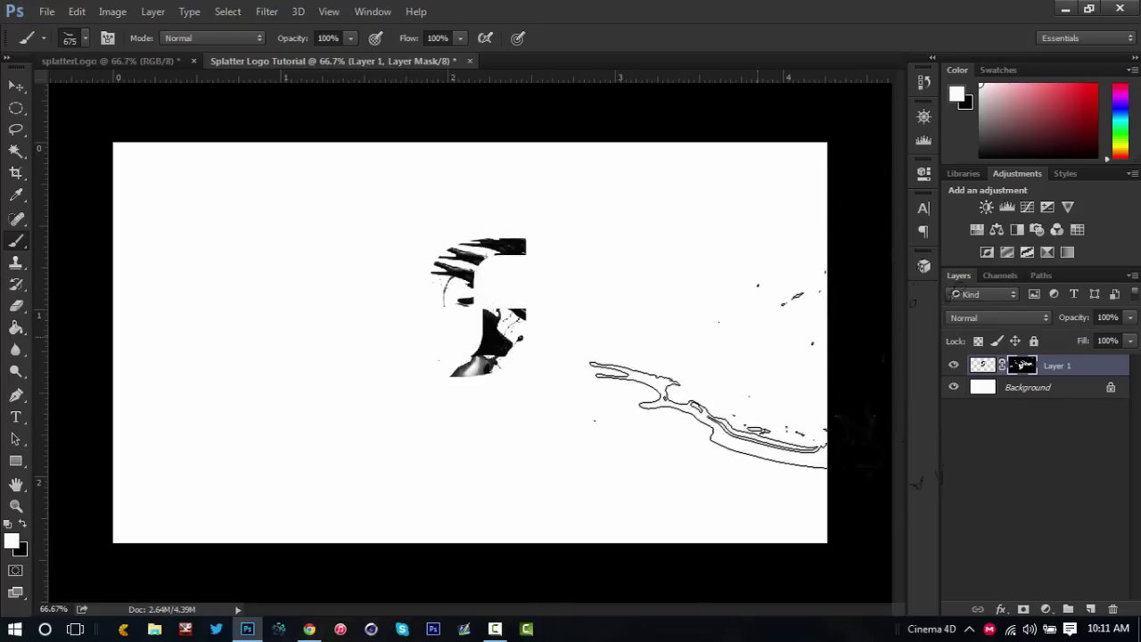
click(594, 339)
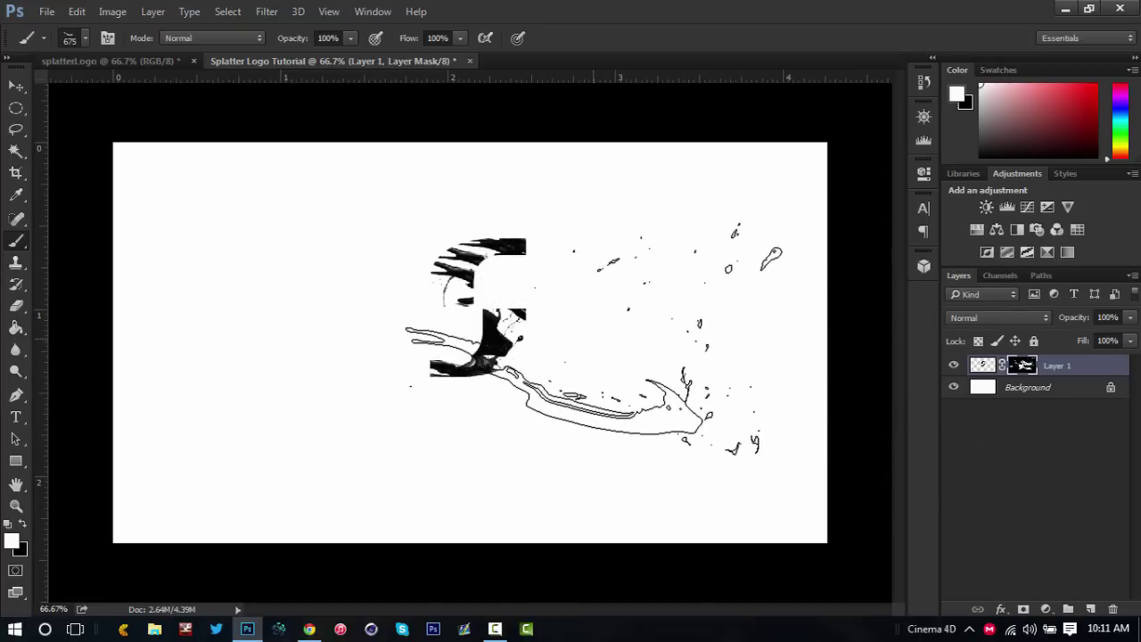
Step: Stamp white on Layer 1's mask with two different 675 px splatter brushes, over the logo's centre and the lower half's outer edge
right_click(709, 417)
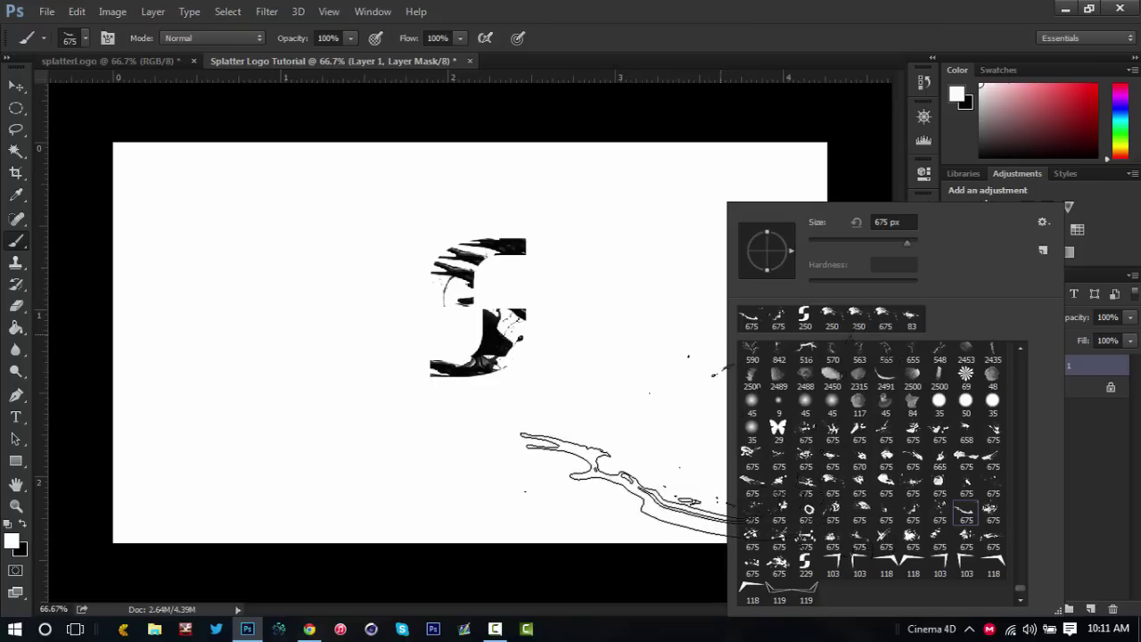
click(806, 461)
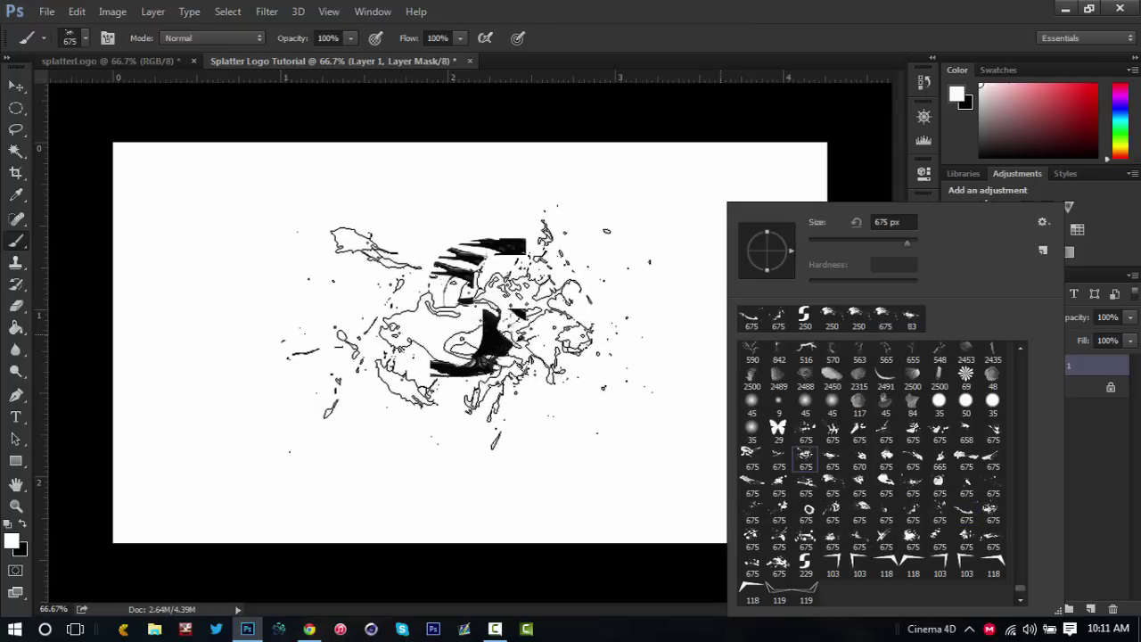
click(463, 326)
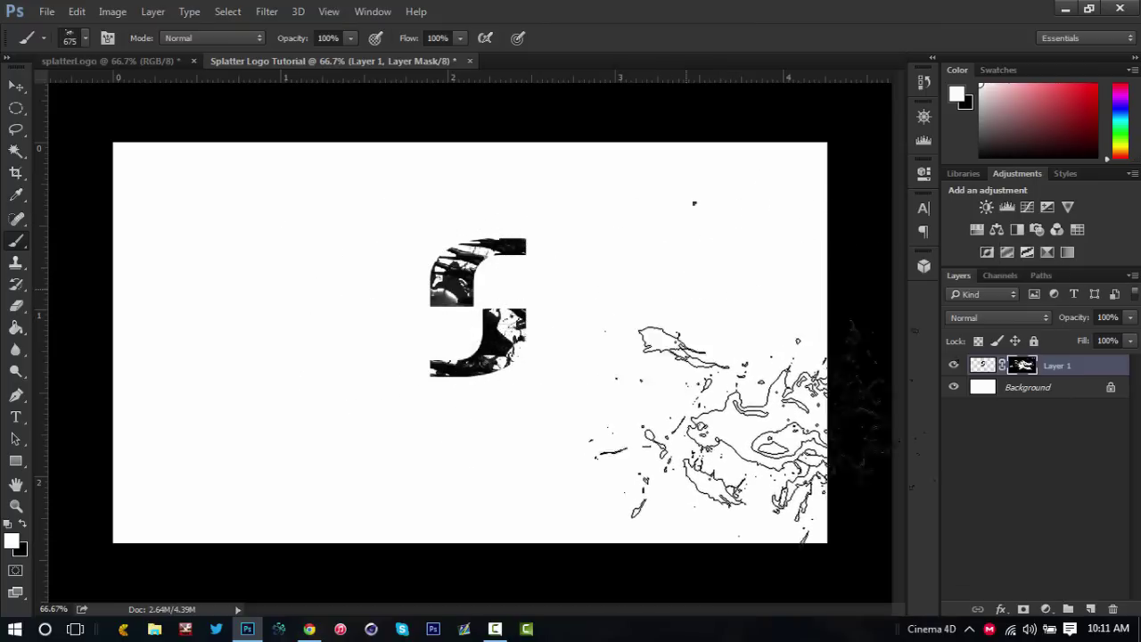
right_click(713, 428)
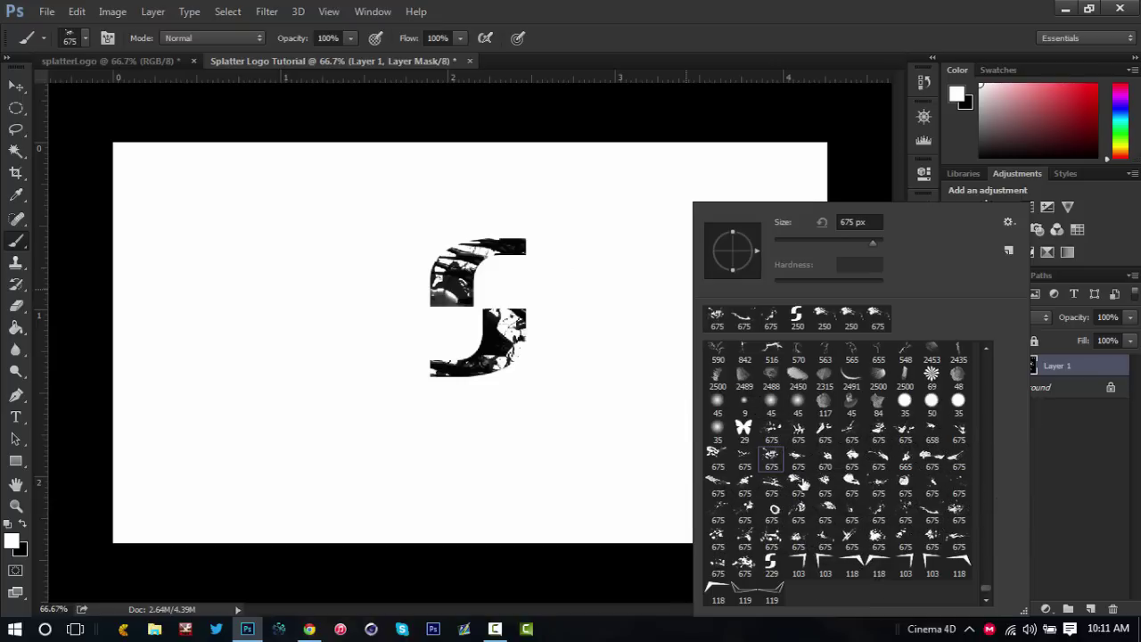
click(803, 484)
click(535, 352)
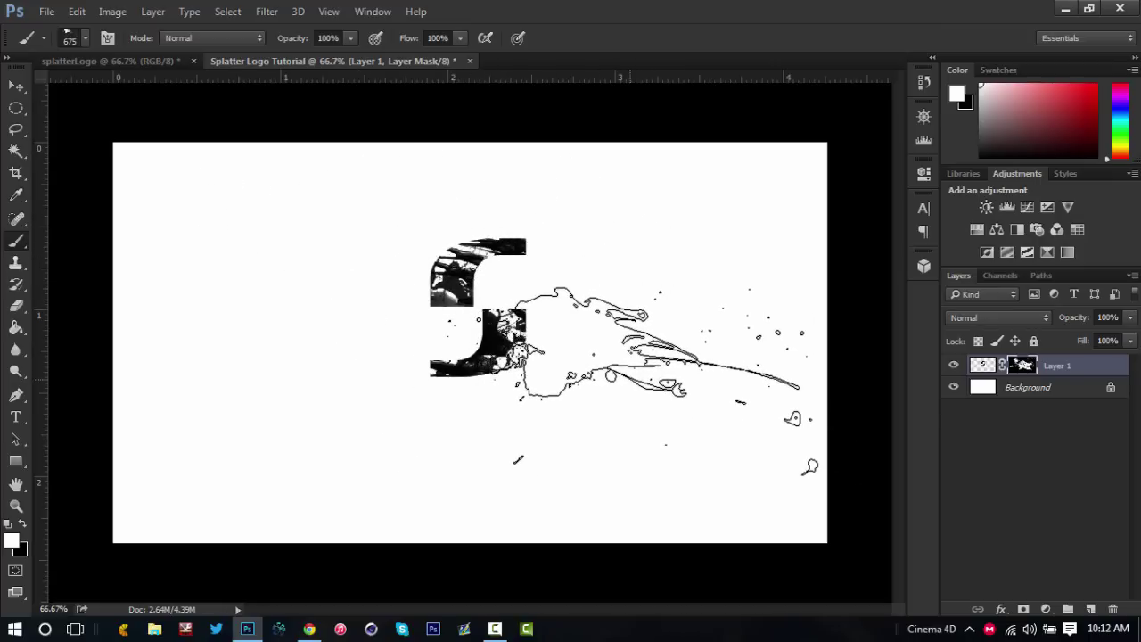
Step: Reveal more of the logo by stamping white on Layer 1's mask with two further 675 px splatter brushes, including over the upper half
right_click(673, 428)
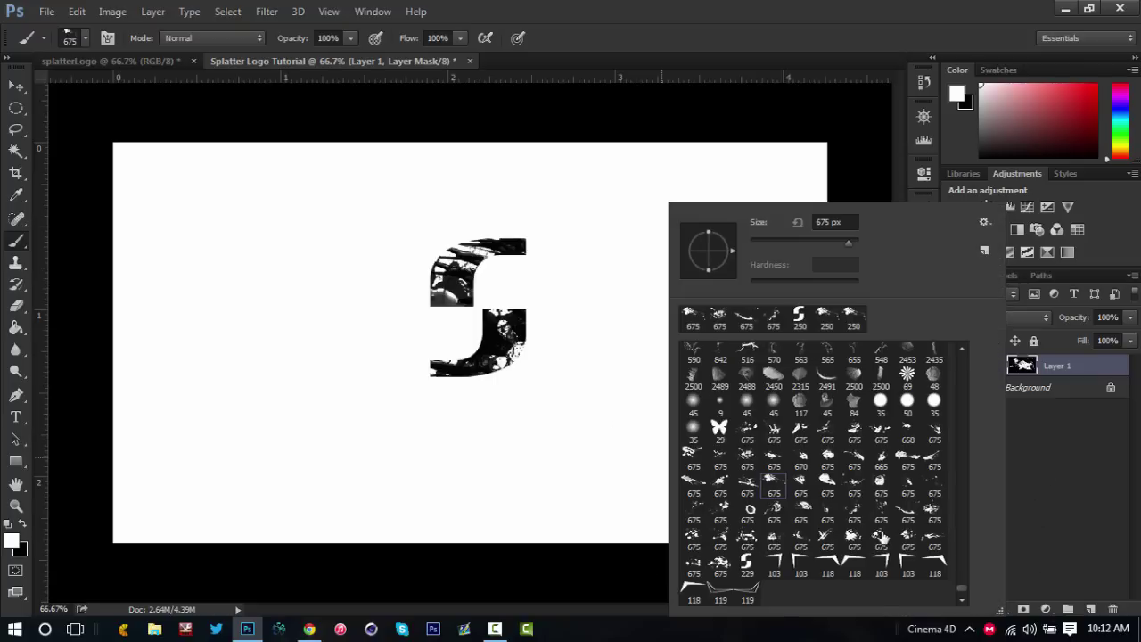
click(693, 539)
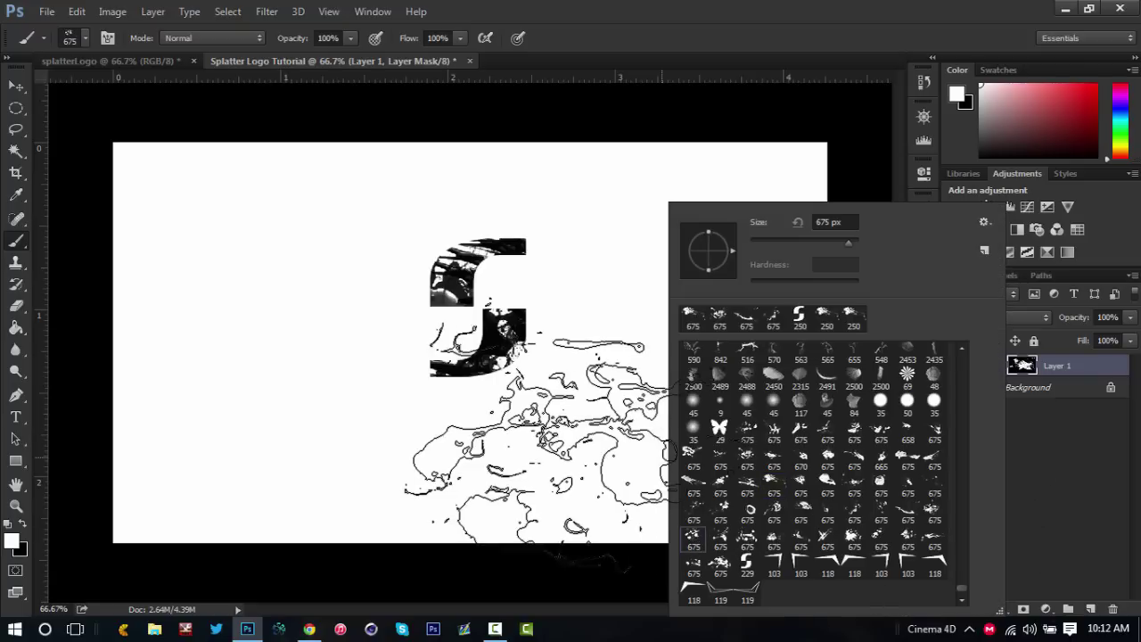
key(Return)
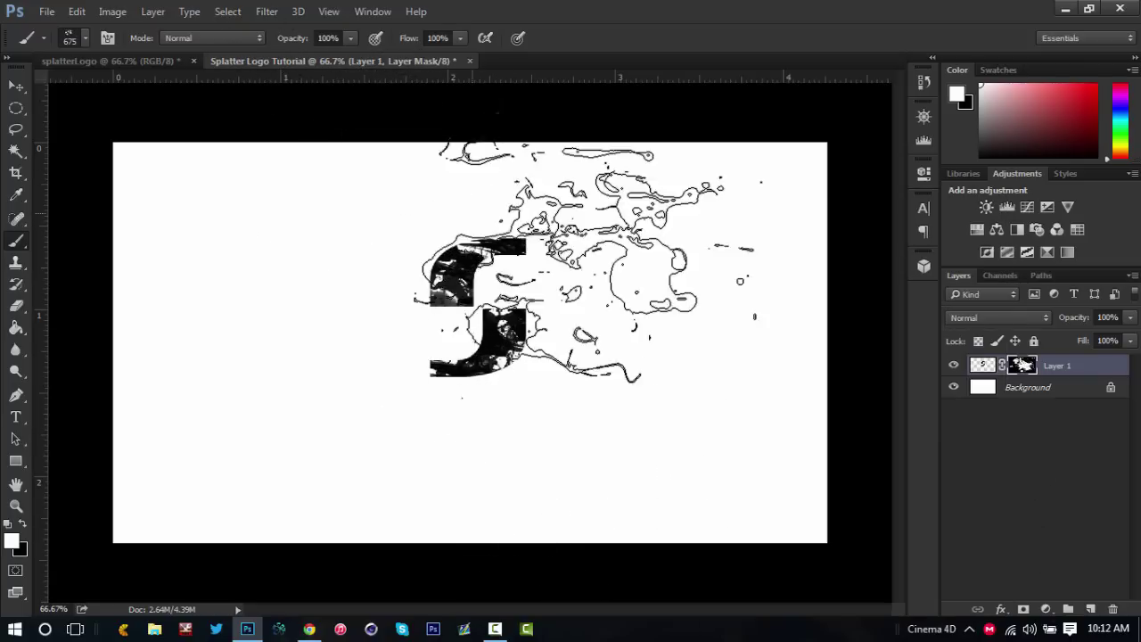
click(383, 249)
mouse_move(543, 267)
mouse_down()
mouse_move(535, 196)
mouse_move(761, 303)
mouse_move(891, 428)
mouse_up()
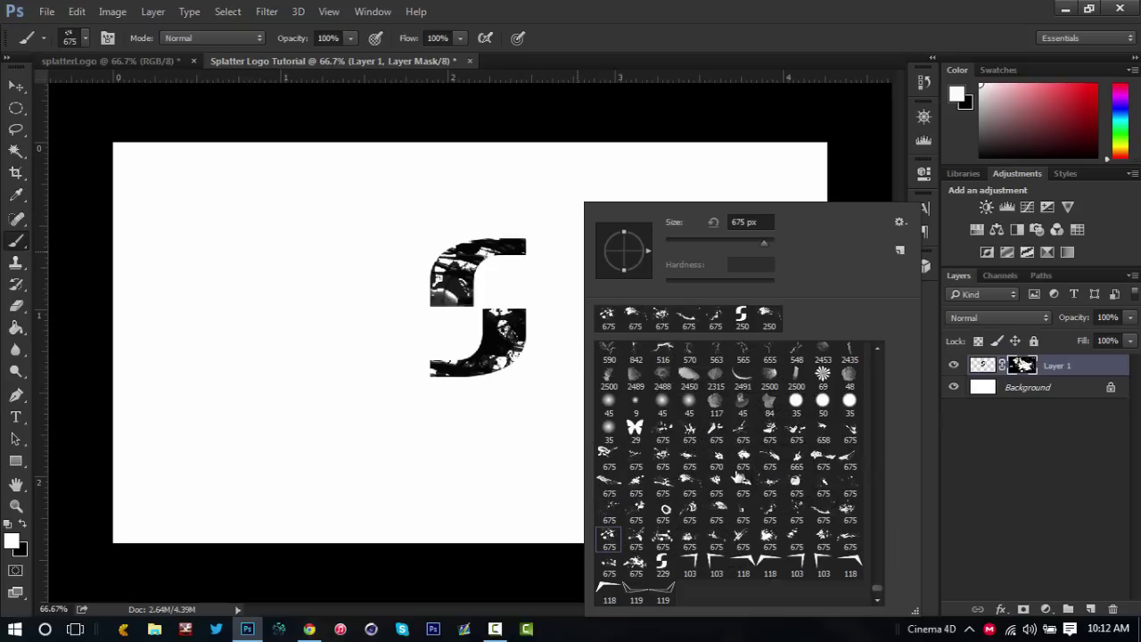
click(767, 535)
click(464, 499)
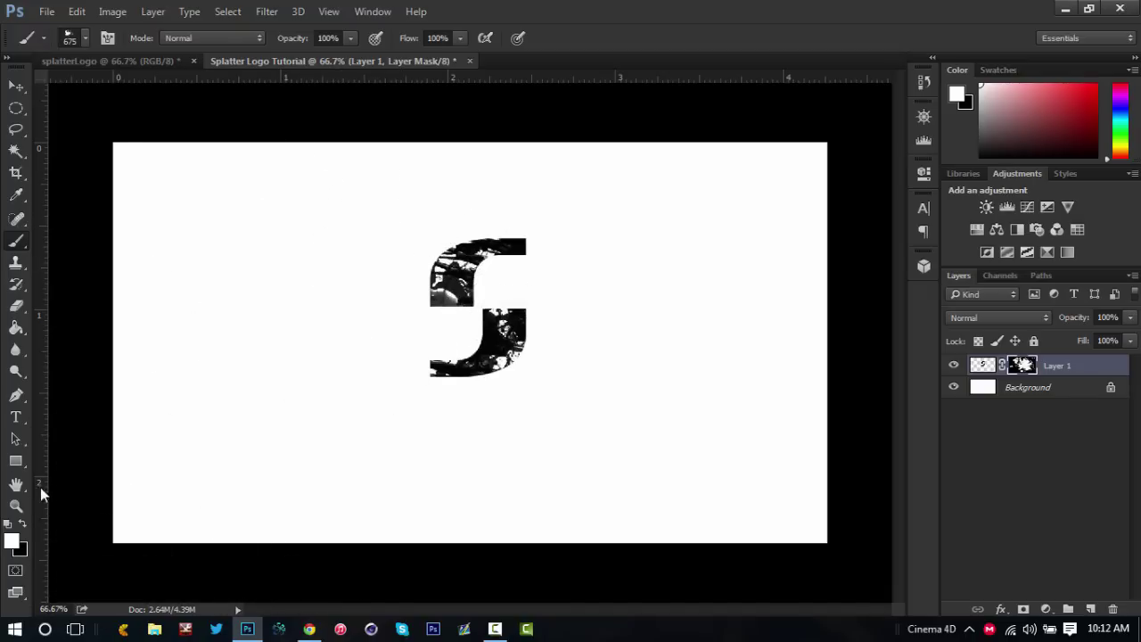
Step: Make black the foreground color and choose another splatter brush for the mask
click(24, 526)
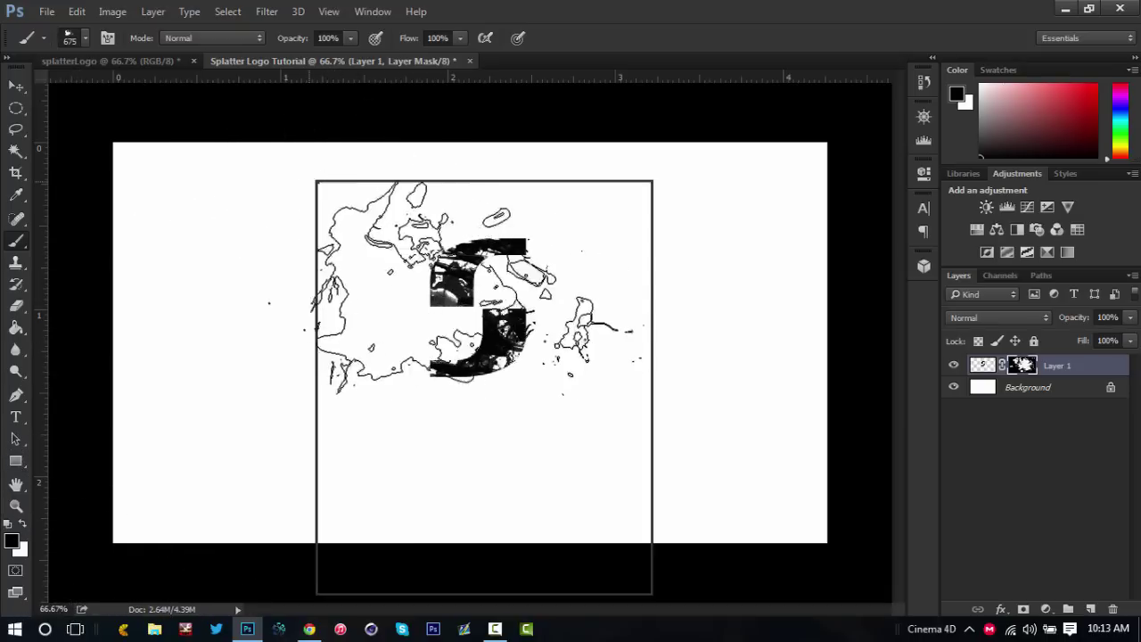
right_click(484, 387)
click(481, 222)
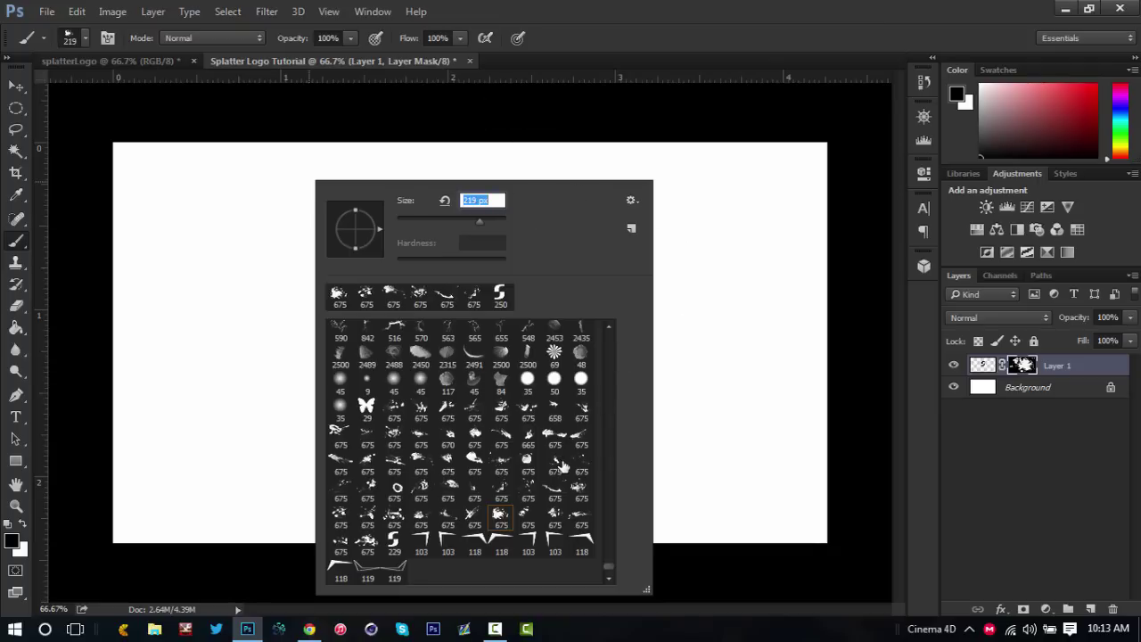
click(204, 255)
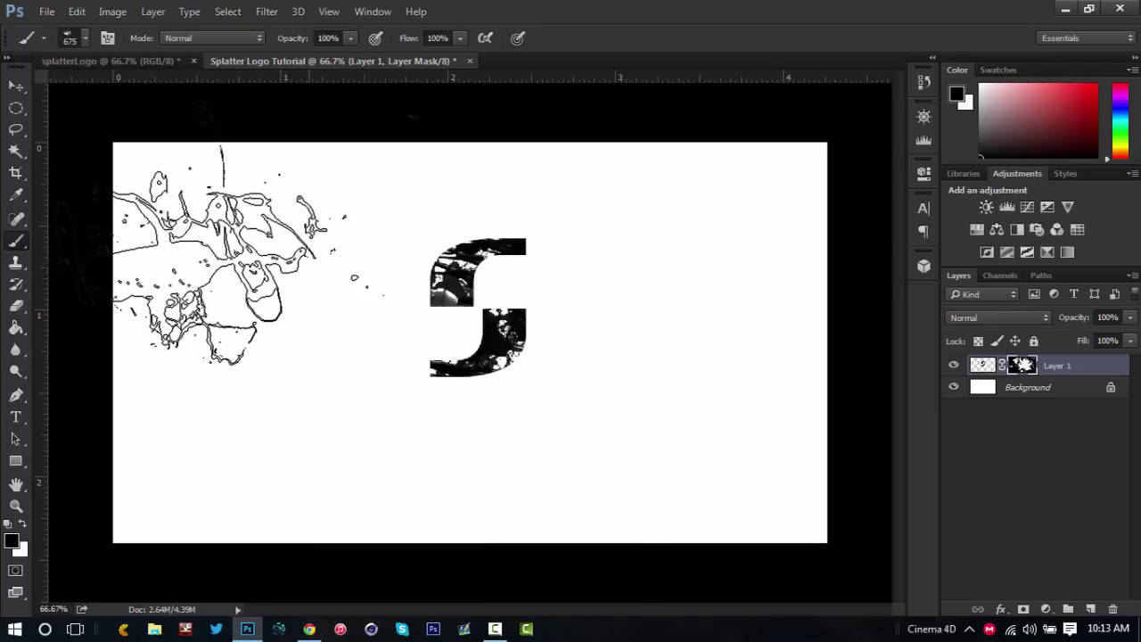
Step: Shrink the splatter brush to 200 px and paint black on Layer 1's mask to break up the upper-right and lower-left ends of the S
key(bracketleft)
key(bracketleft)
key(bracketleft)
key(bracketleft)
key(bracketleft)
key(bracketleft)
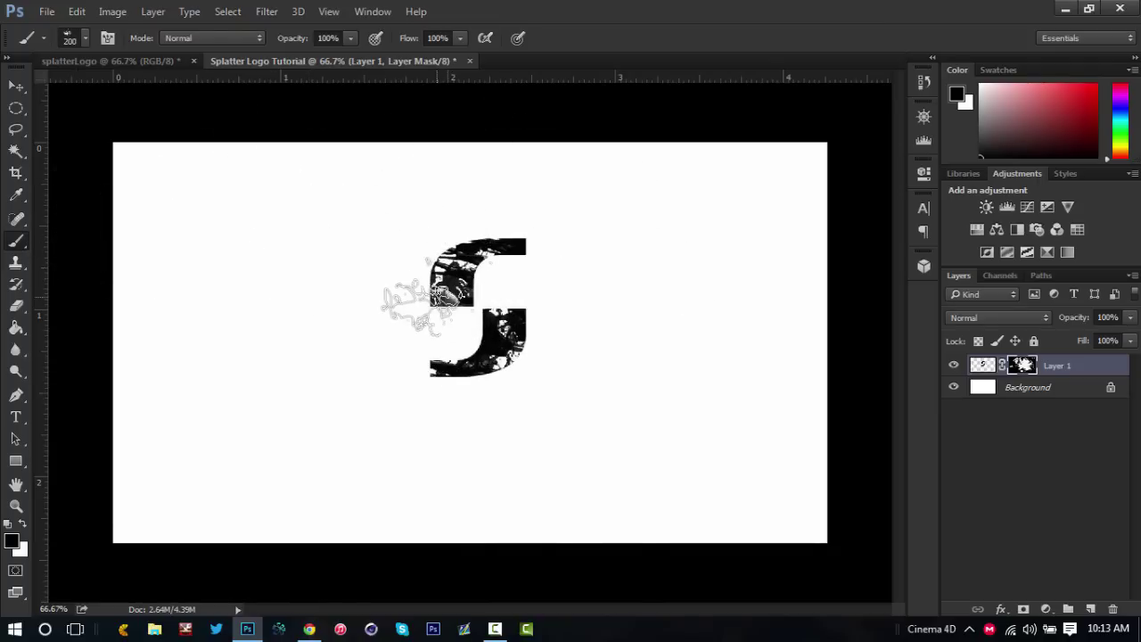
mouse_move(560, 263)
mouse_down()
mouse_move(556, 228)
mouse_move(564, 238)
mouse_up()
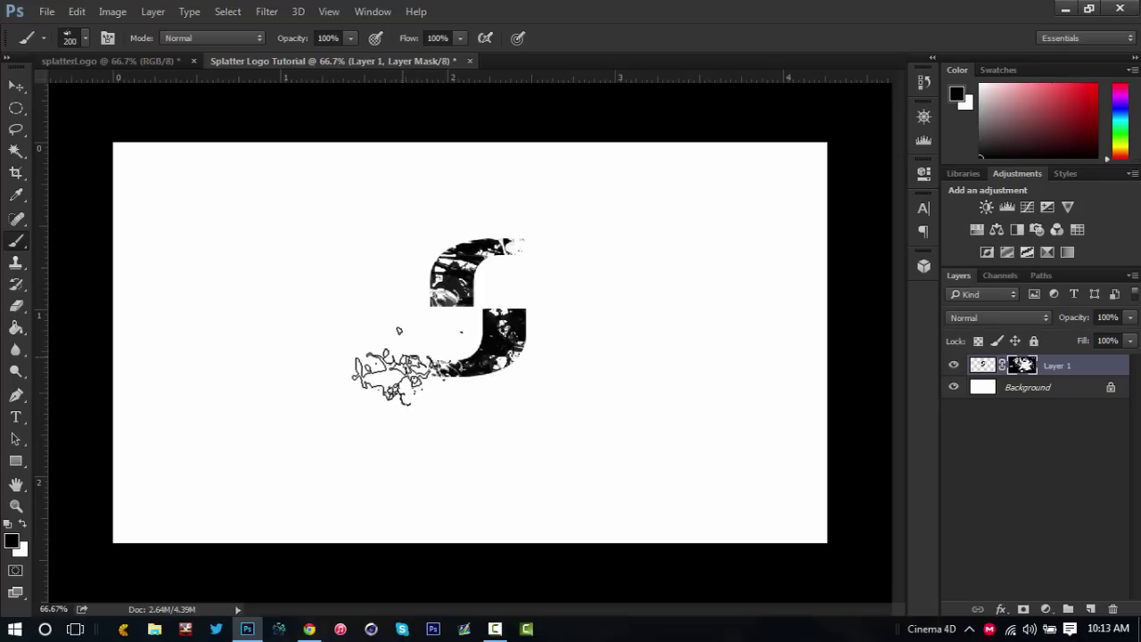
mouse_move(398, 375)
mouse_down()
mouse_move(454, 328)
mouse_move(414, 375)
mouse_up()
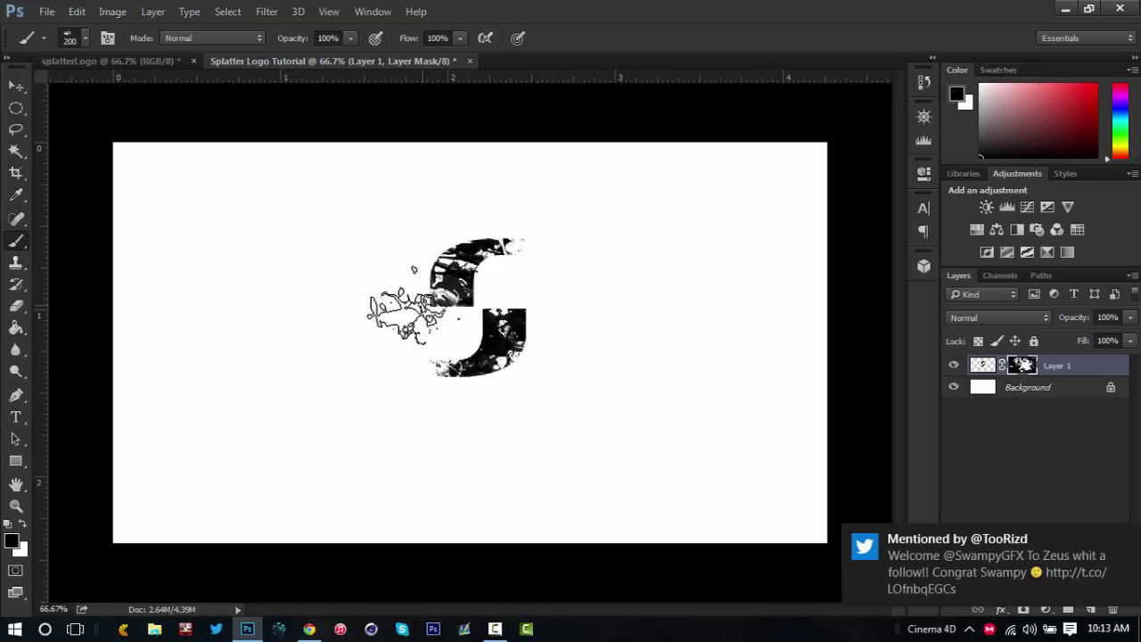
Step: Choose a wide 675 px splash brush and paint black on Layer 1's mask to erode both logo halves
right_click(624, 325)
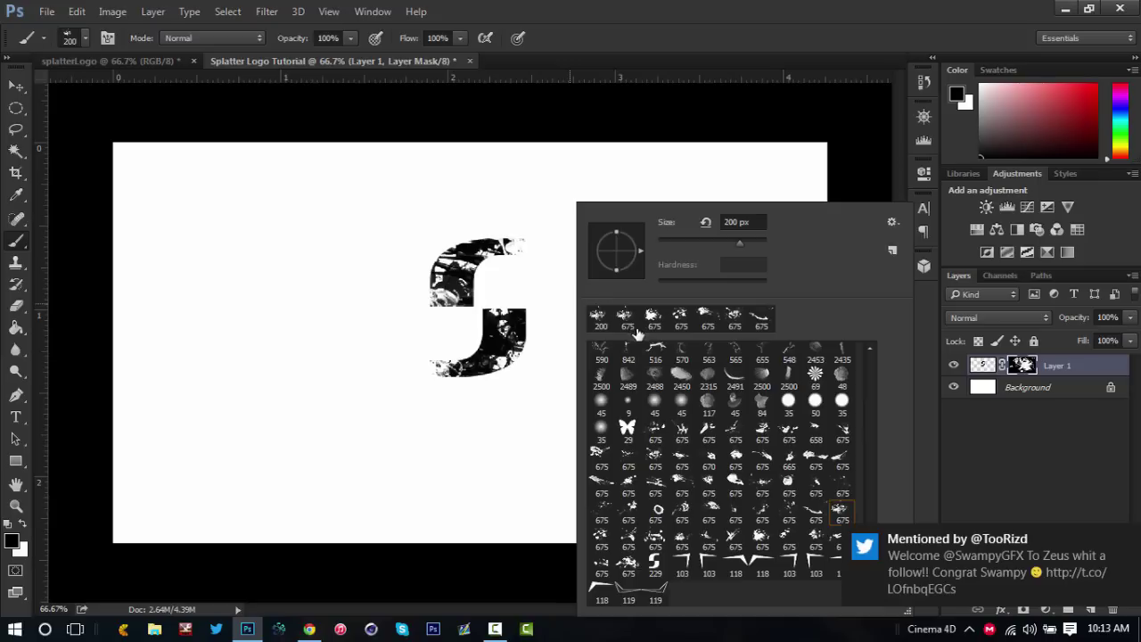
click(679, 464)
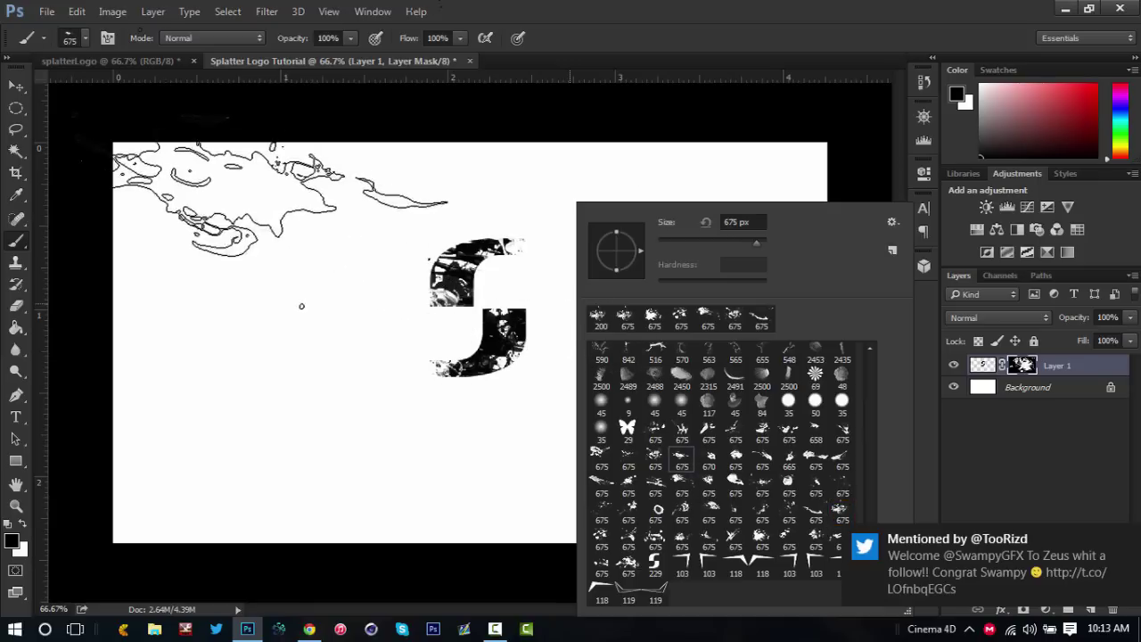
key(Return)
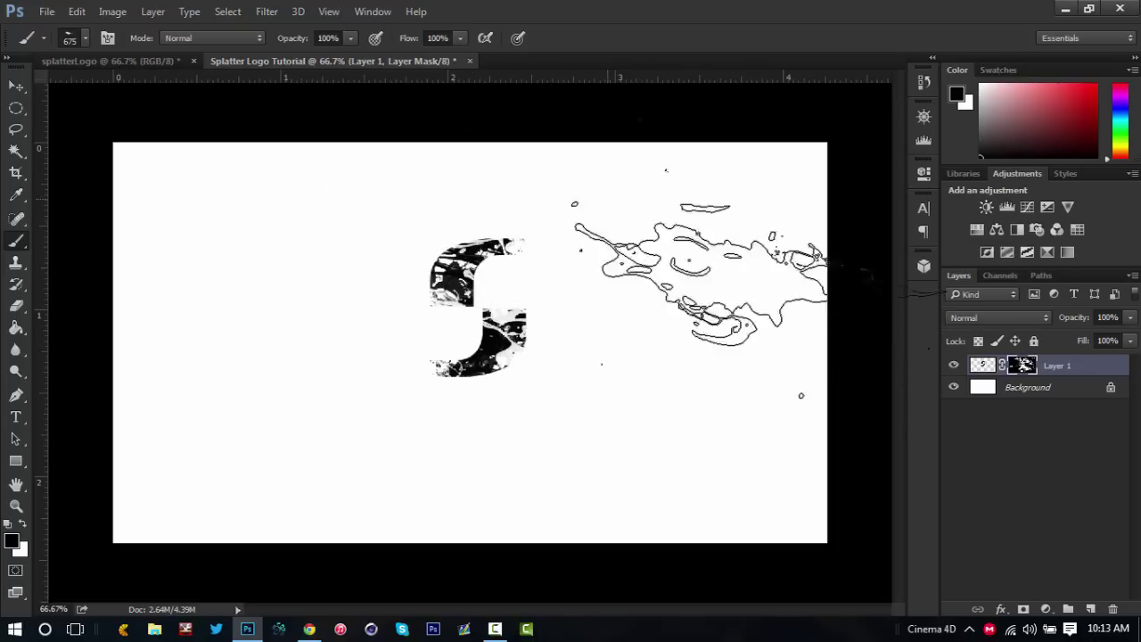
Step: Add a new layer beneath Layer 1 and reduce the splash brush to 200 px
click(1090, 609)
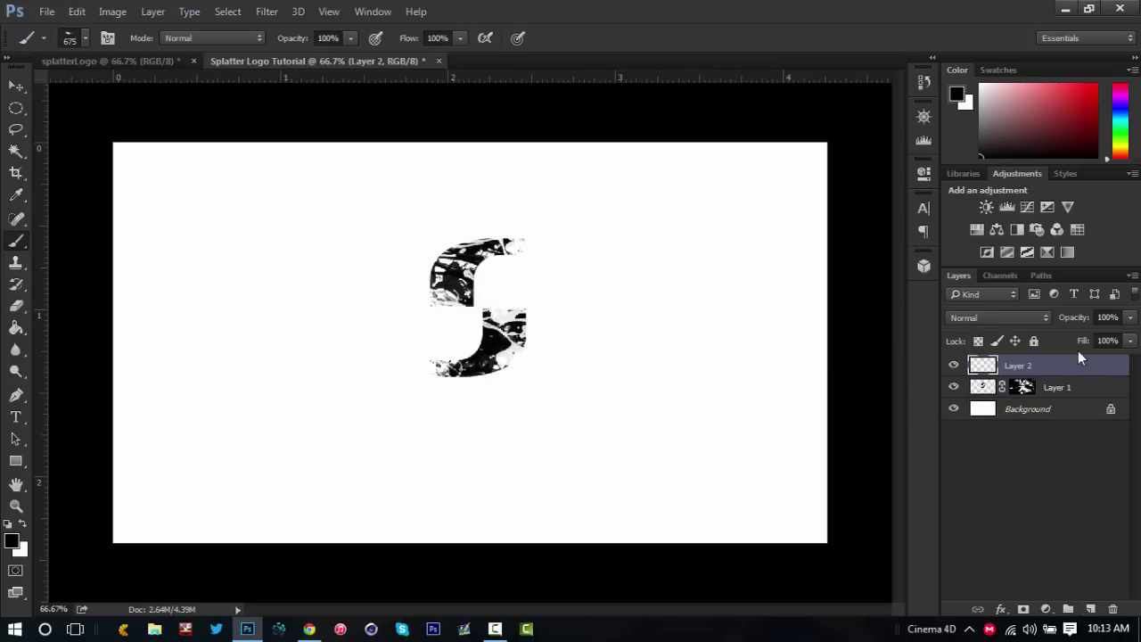
drag(1079, 364, 1076, 391)
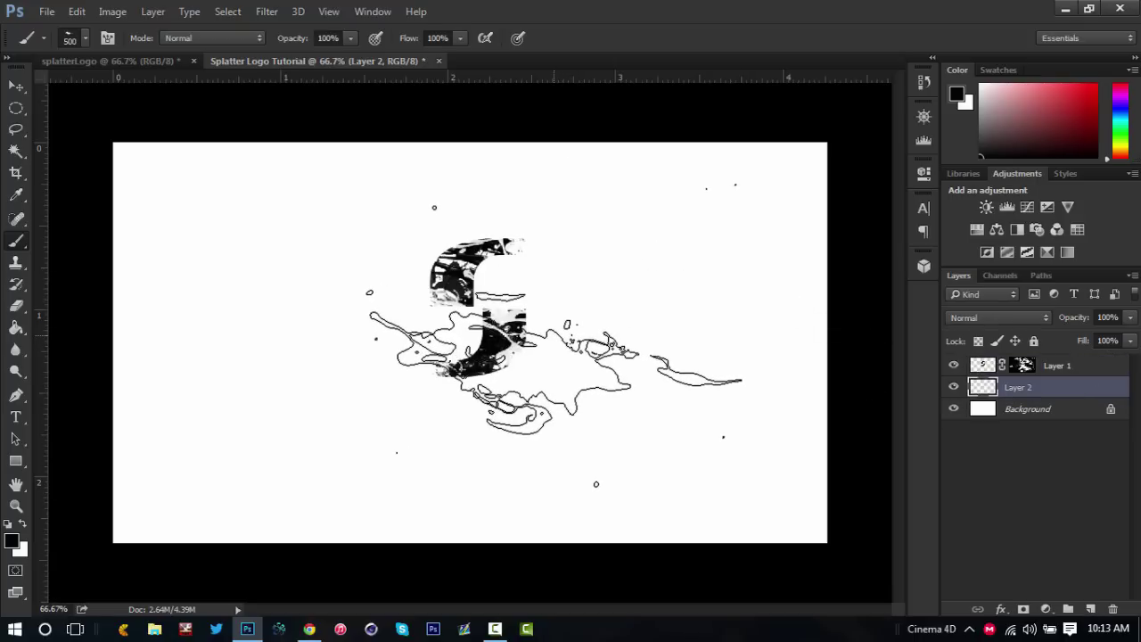
key(bracketleft)
key(bracketleft)
key(bracketleft)
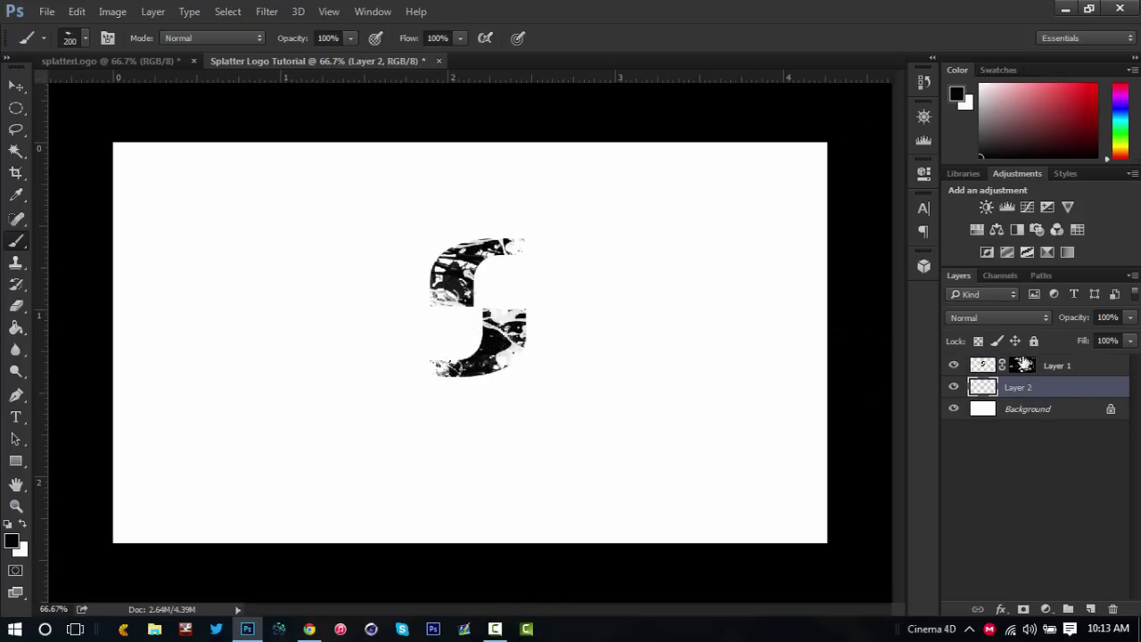
right_click(402, 369)
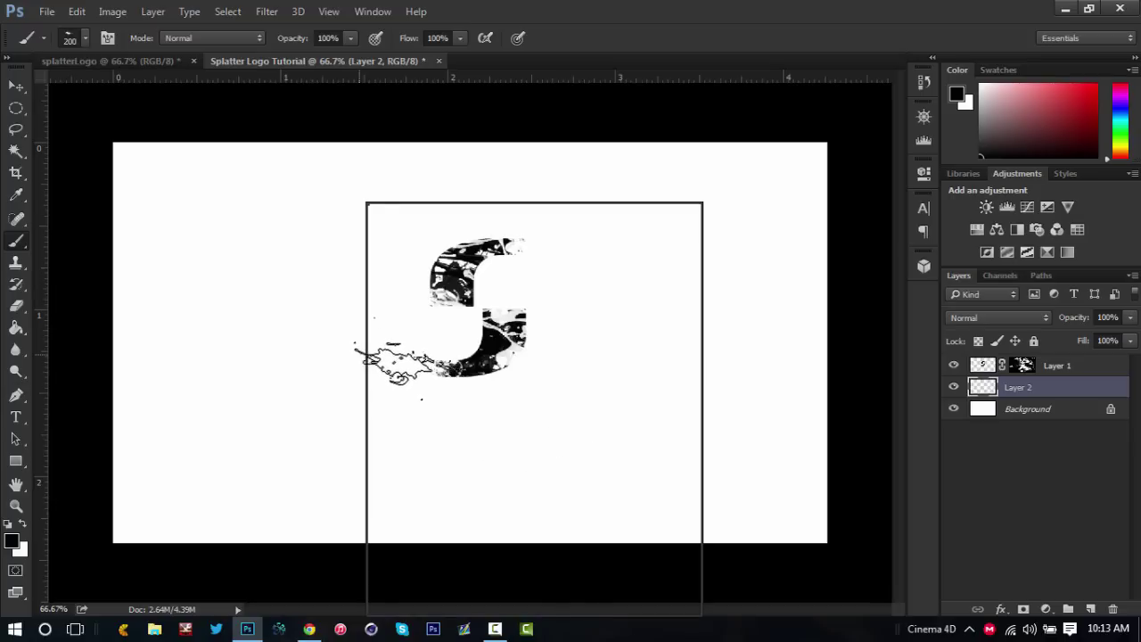
click(134, 308)
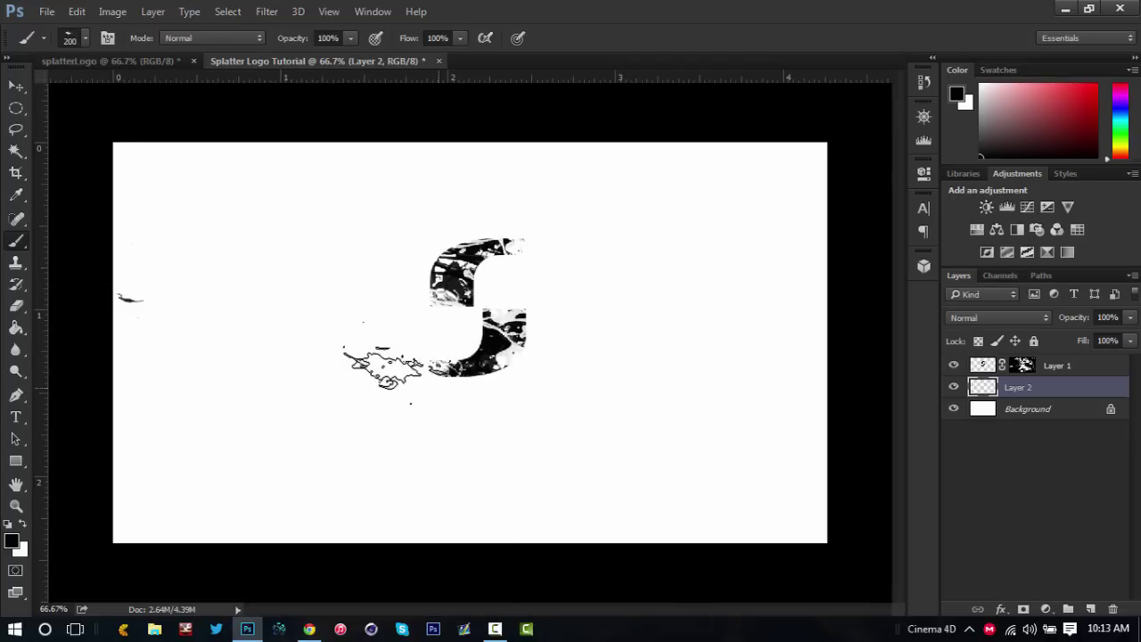
key(ctrl+z)
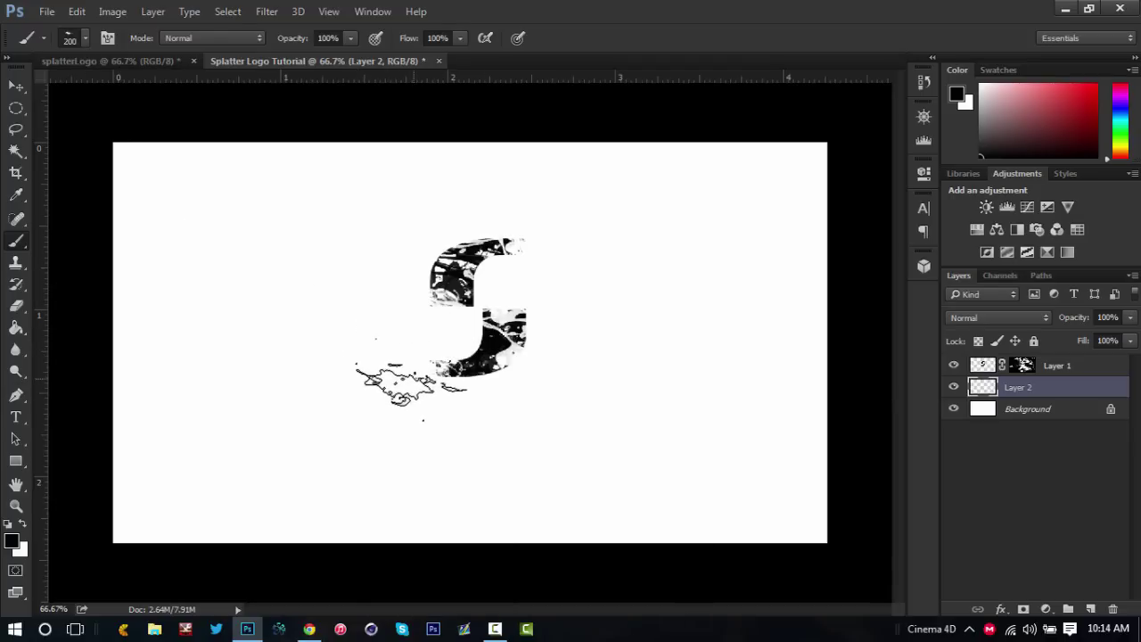
Step: Reduce the brush to 100 px and stamp black splatters on Layer 2 along the lower half's inner curve and the upper half's left edge
key(bracketleft)
key(bracketleft)
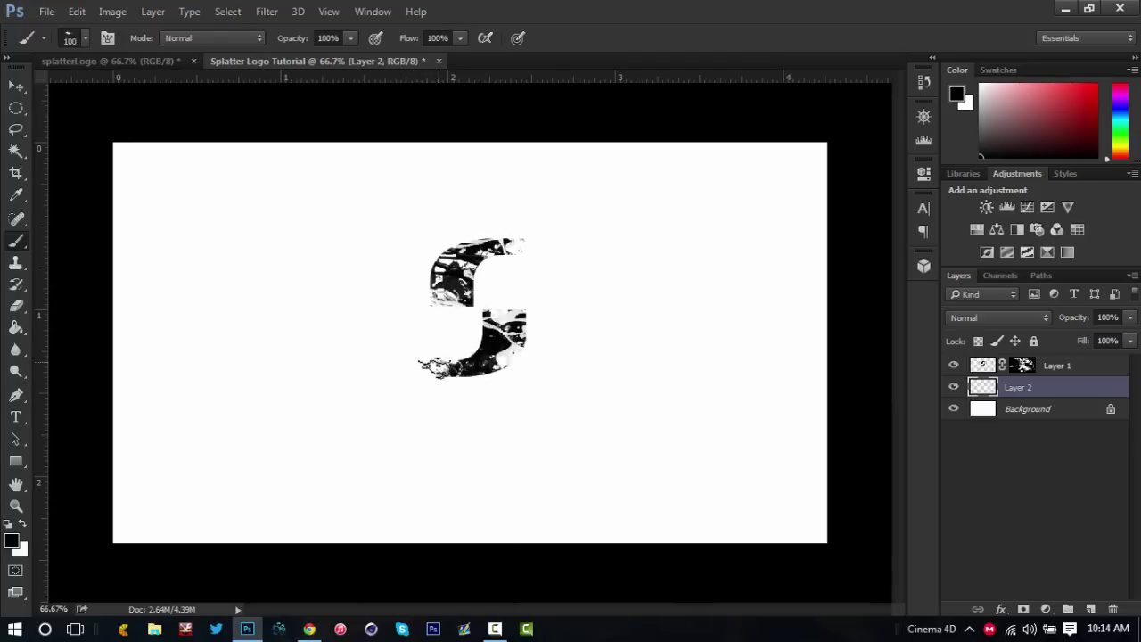
click(486, 328)
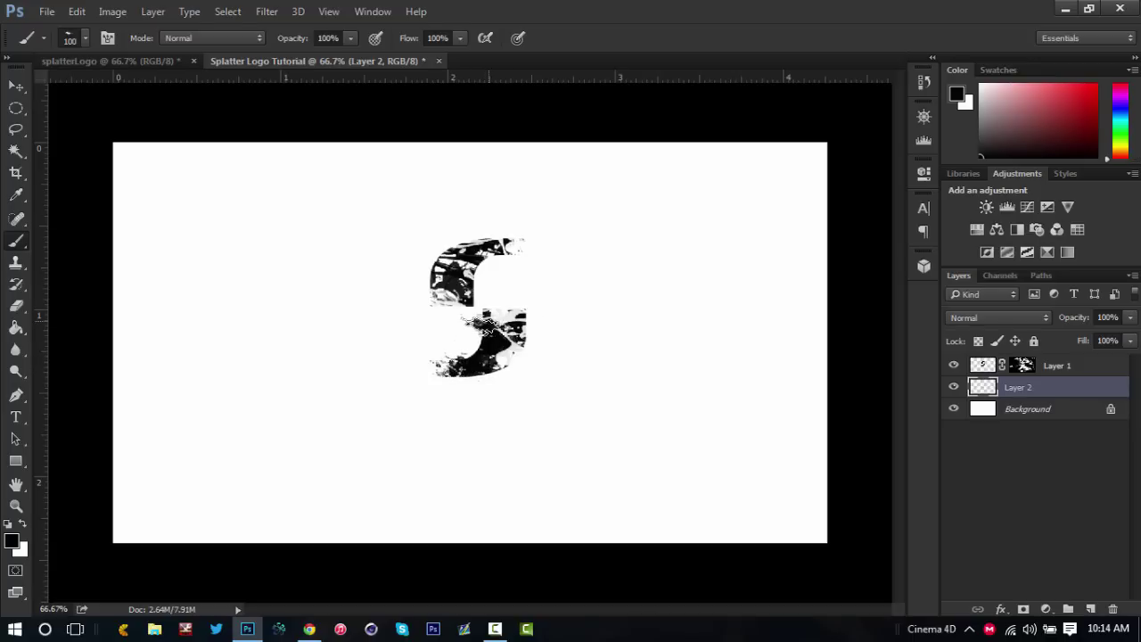
click(481, 353)
click(479, 337)
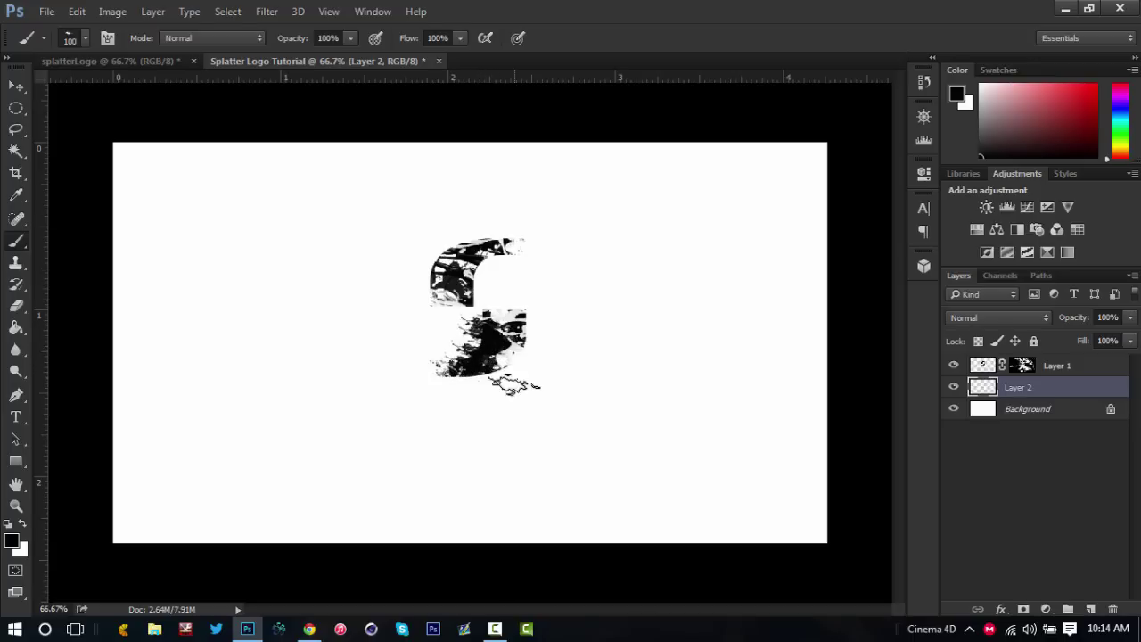
click(441, 276)
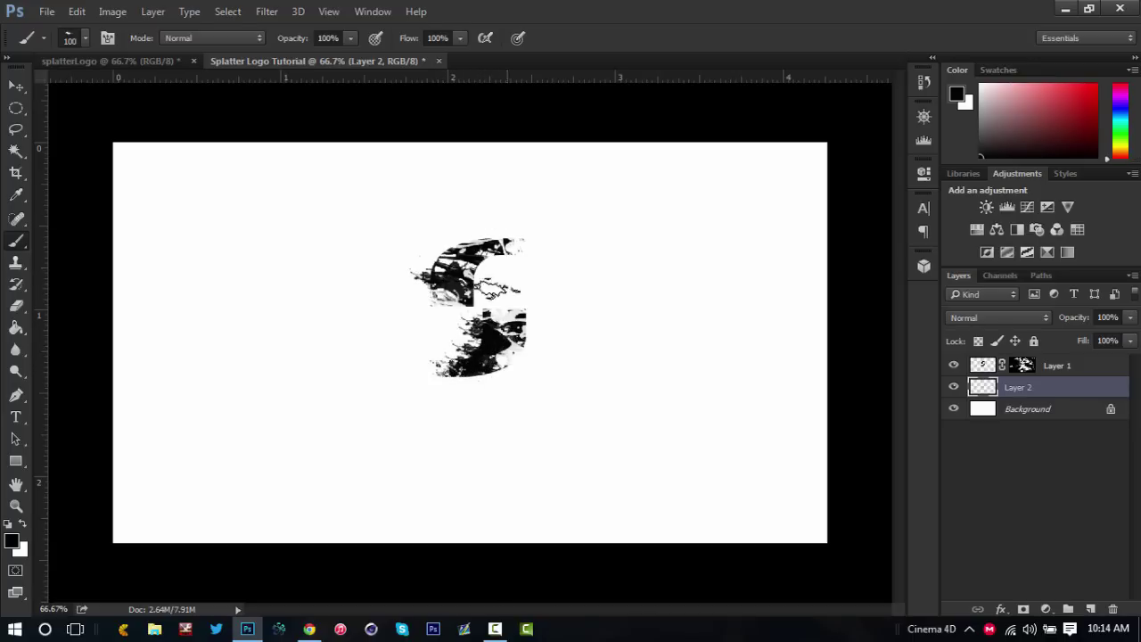
Step: Rotate the 100 px brush tip to point upward and stamp black splatters at the logo's top edge and the lower half's right edge
right_click(712, 263)
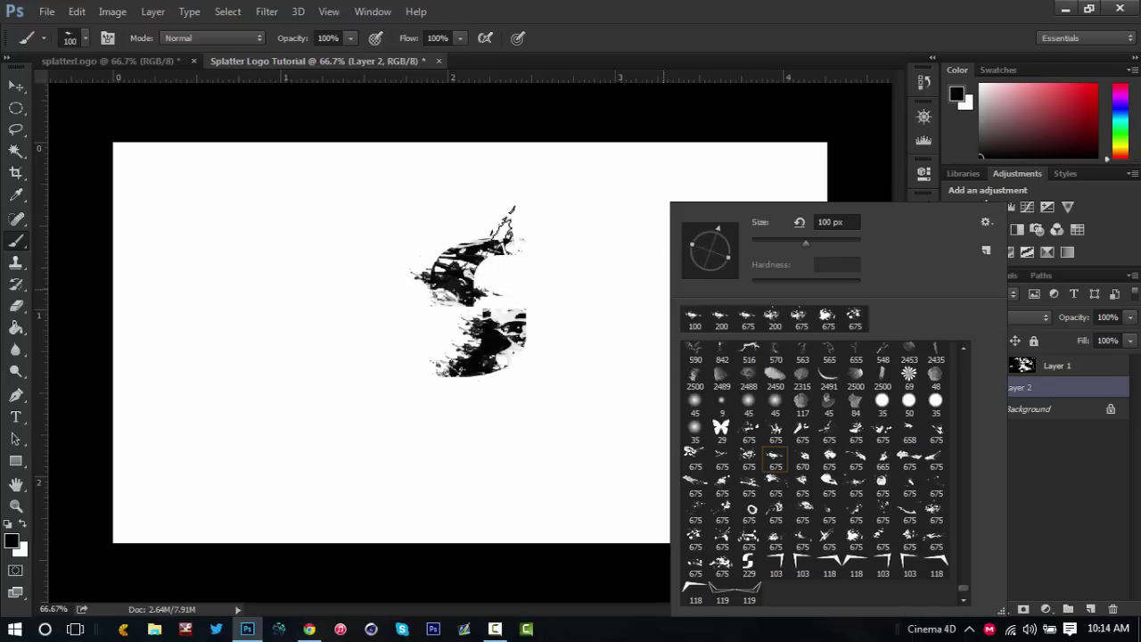
click(496, 231)
click(493, 229)
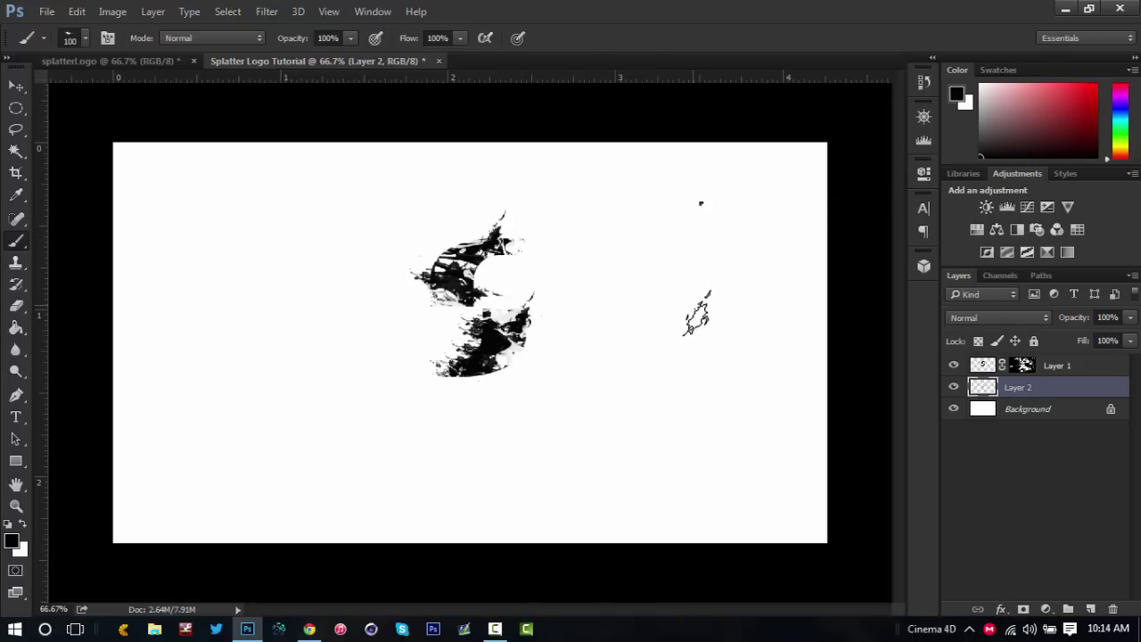
Step: Choose another splatter brush, set its size to 89 px, and stamp black drops at the lower-left tip of the S on Layer 2
right_click(723, 389)
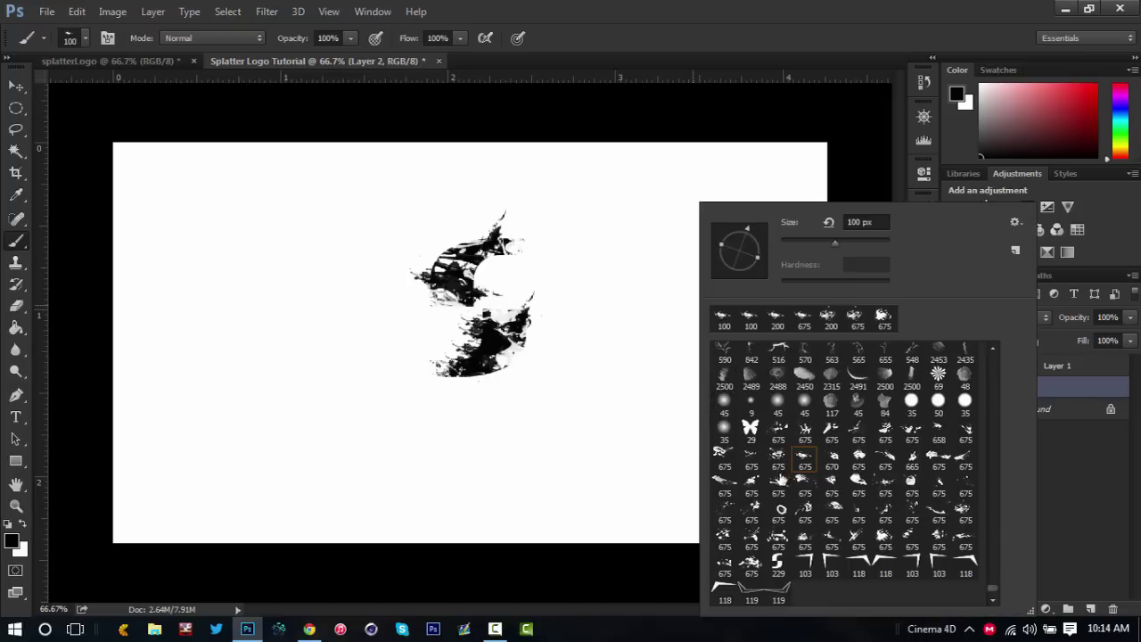
click(754, 510)
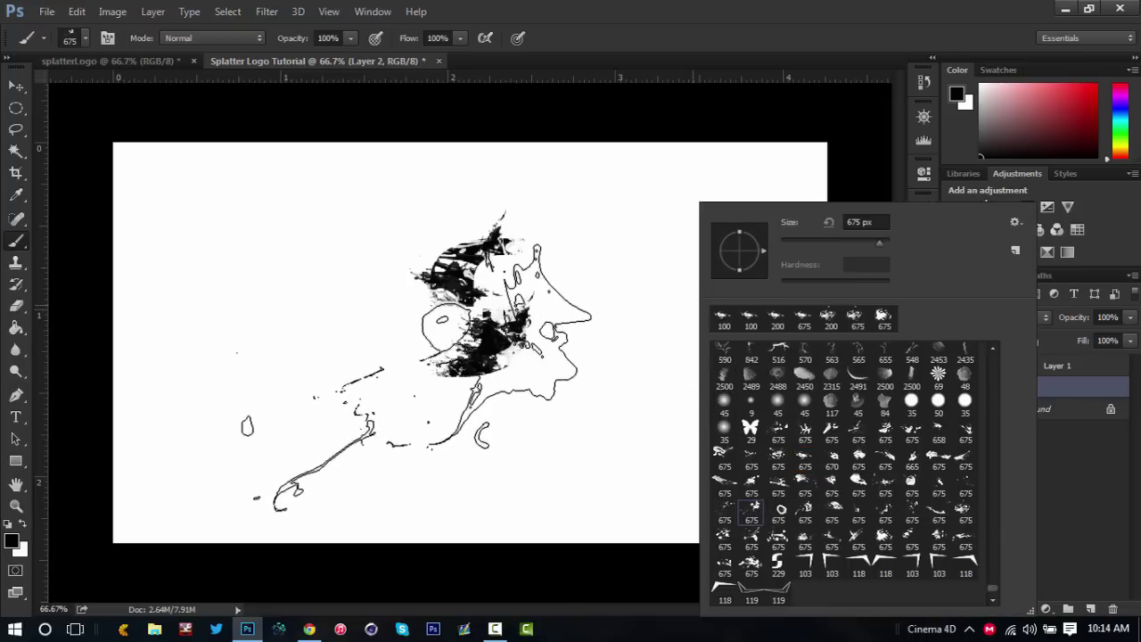
click(829, 244)
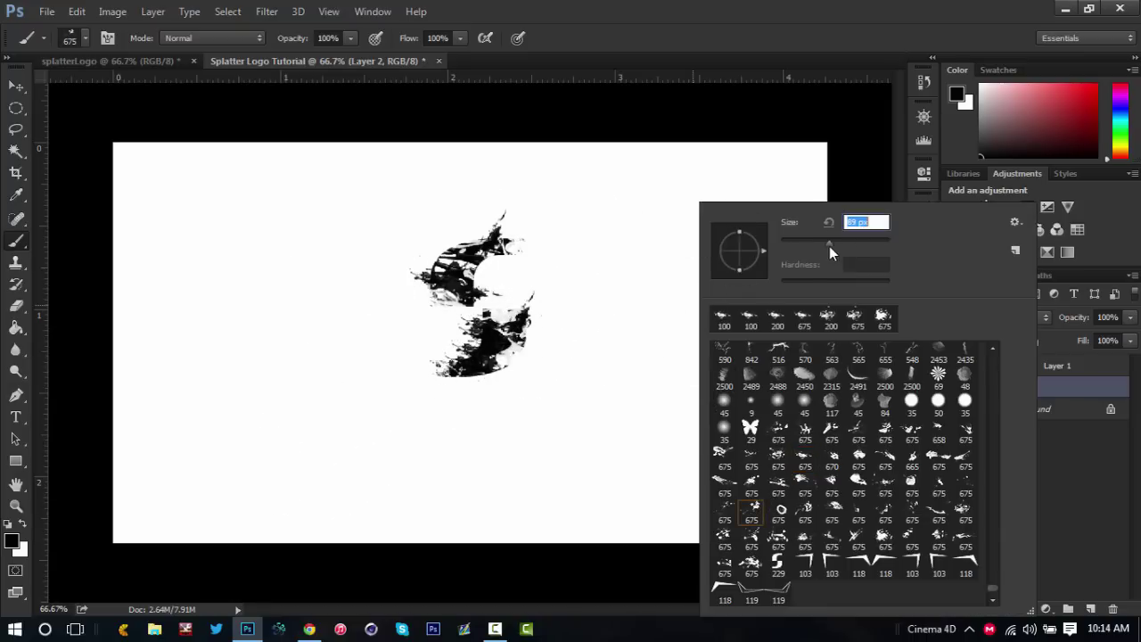
click(464, 365)
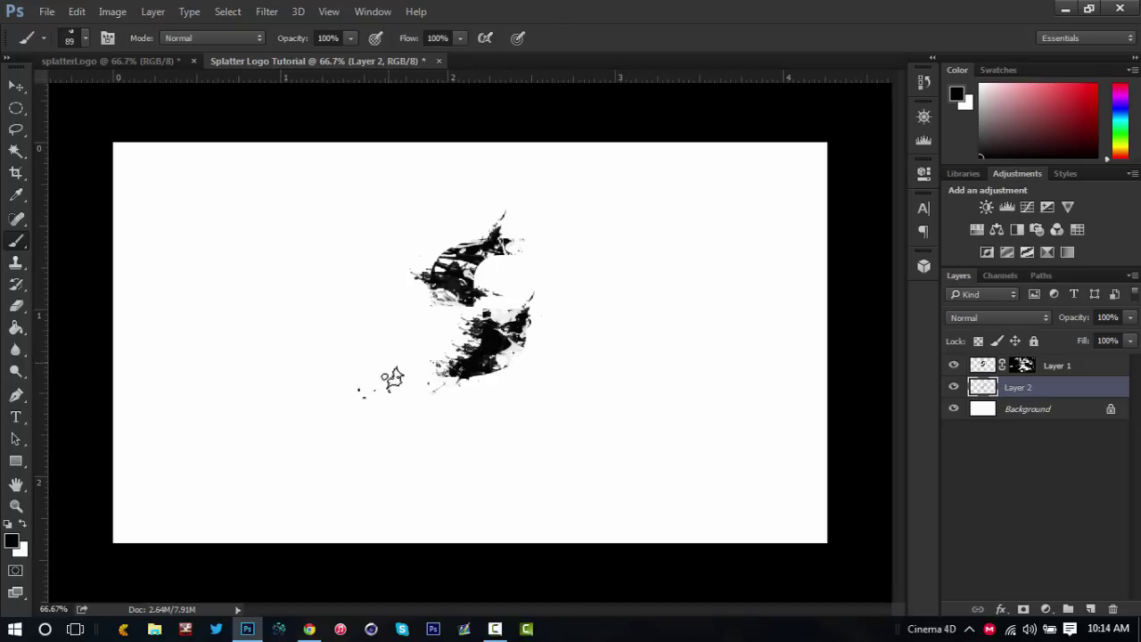
Step: Paint white on Layer 1's mask with the 89 px splatter brush to restore black areas in both halves of the S
click(1022, 367)
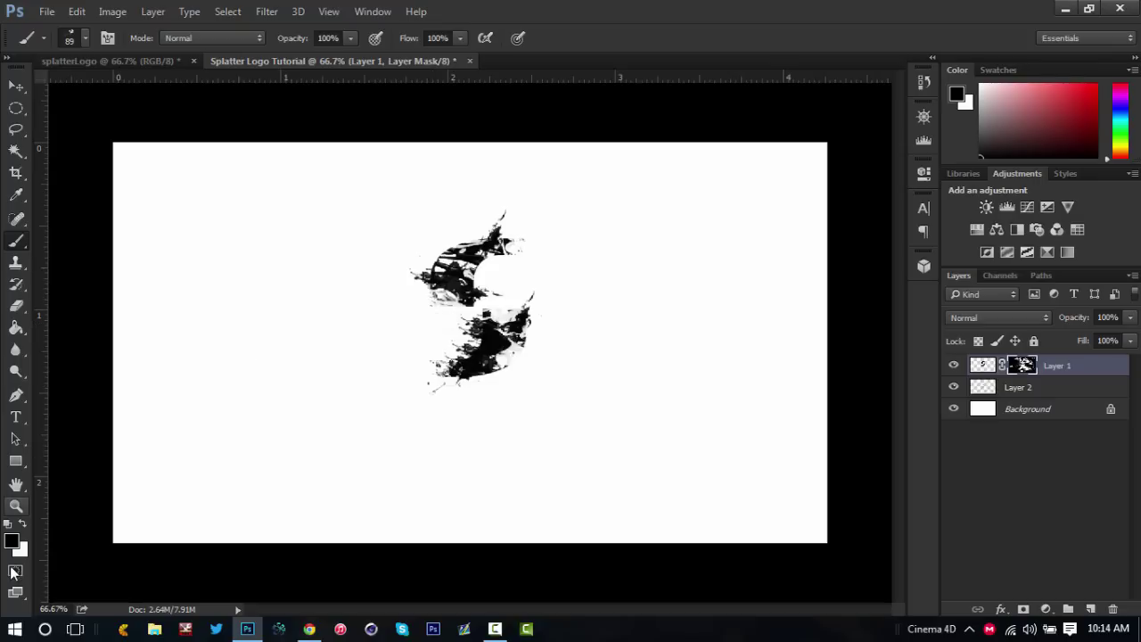
click(21, 525)
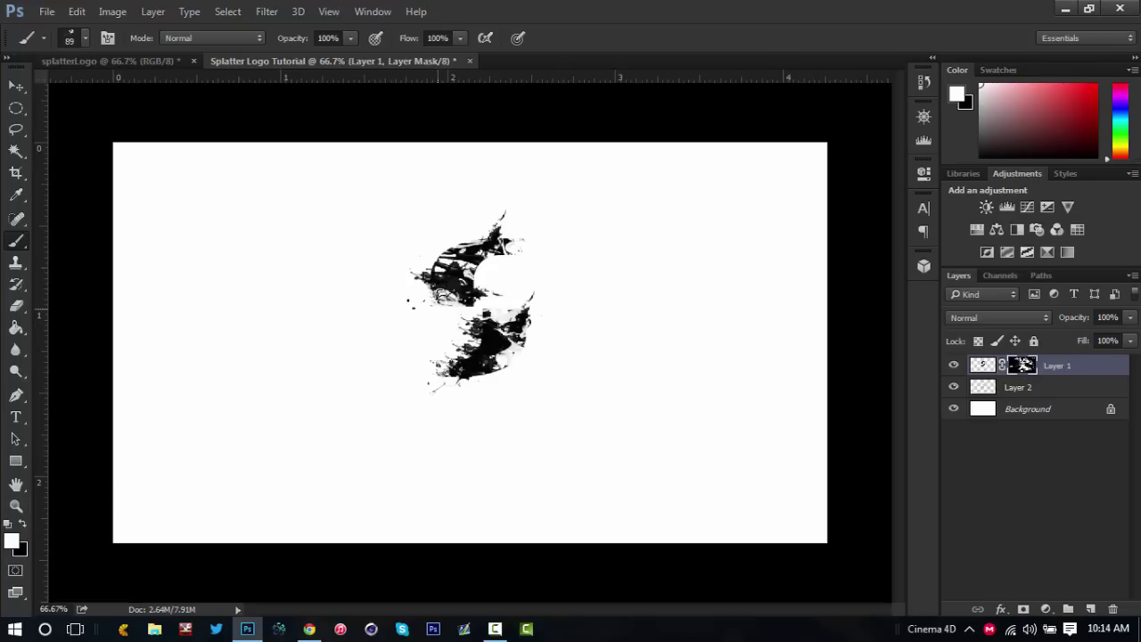
click(454, 294)
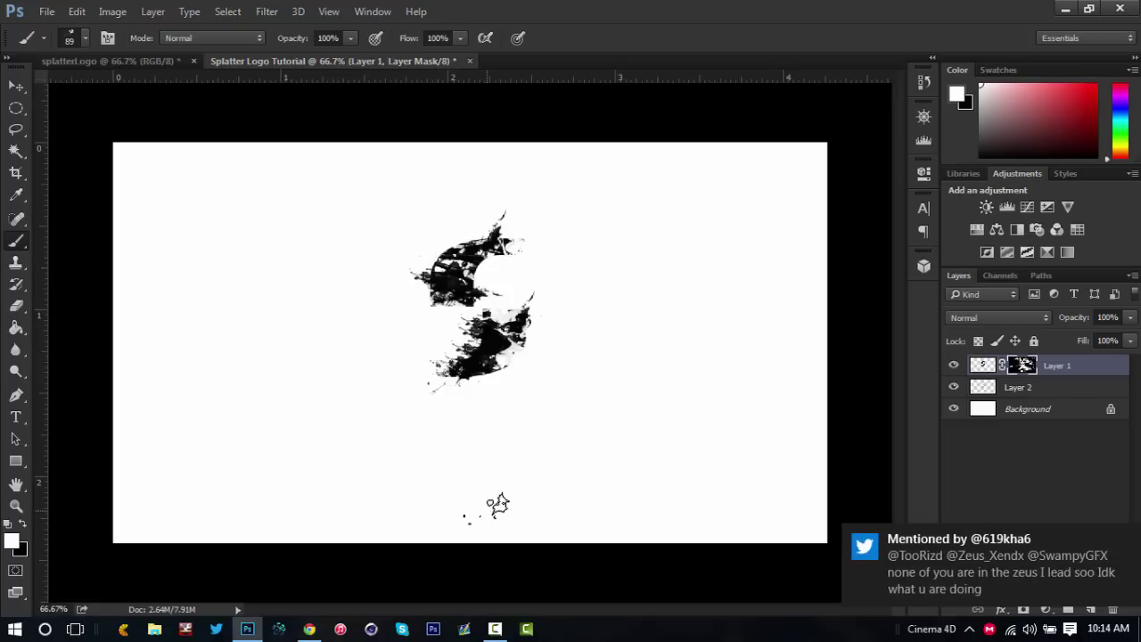
drag(510, 340, 501, 366)
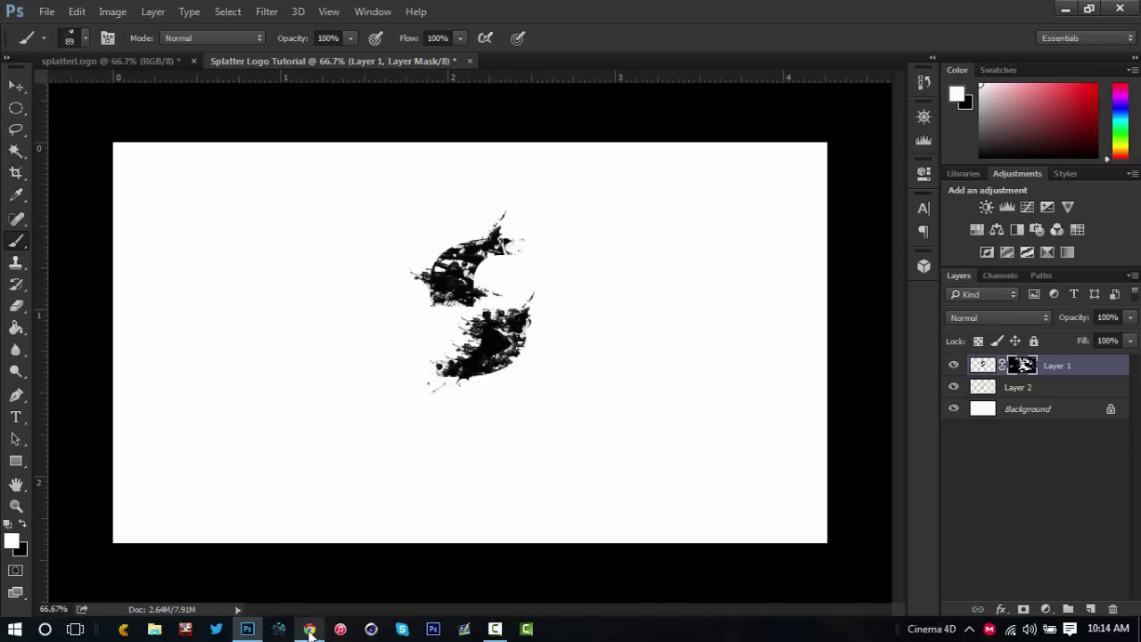
Step: Switch to the Twitter notifications in Chrome and reply "idk whats going on lol" to the newest mention
click(309, 629)
click(176, 109)
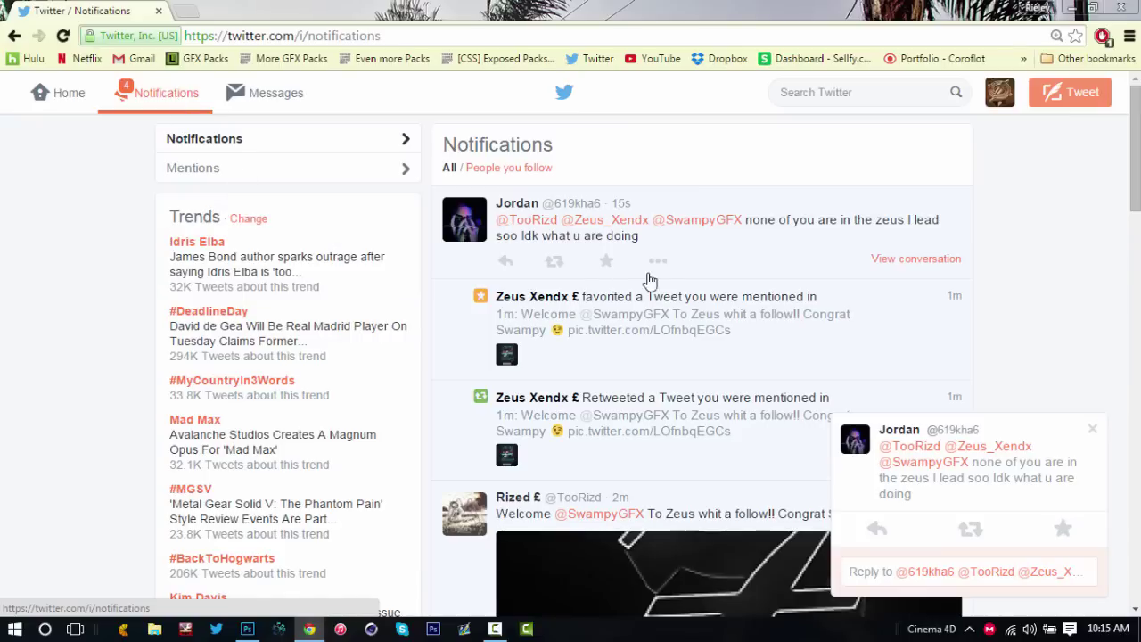
scroll(649, 281, down, 2)
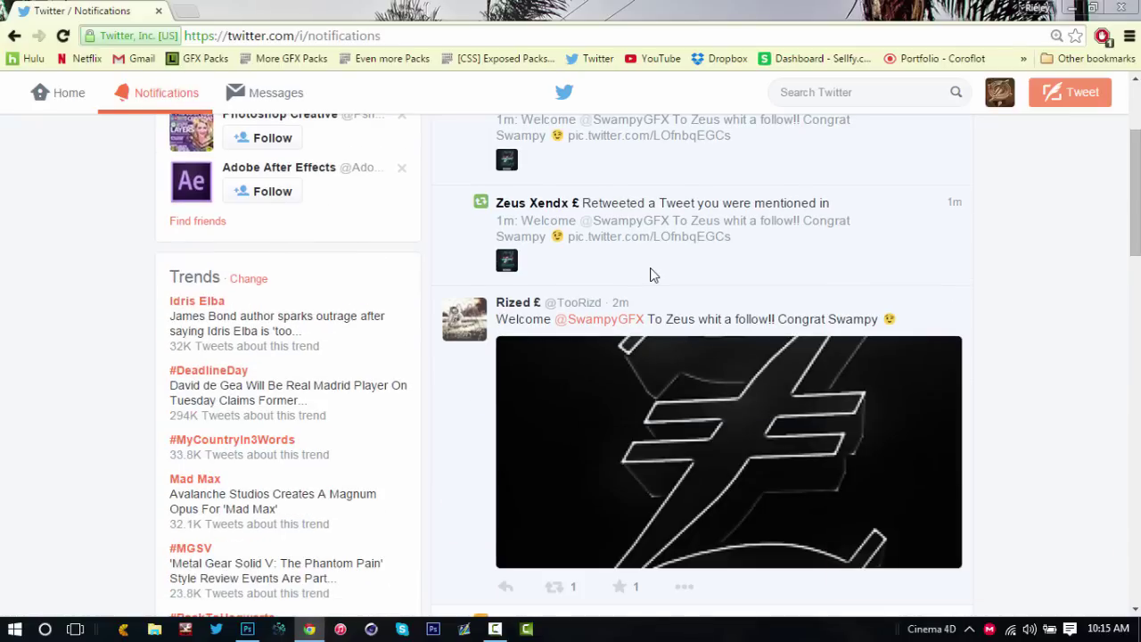
scroll(650, 272, down, 4)
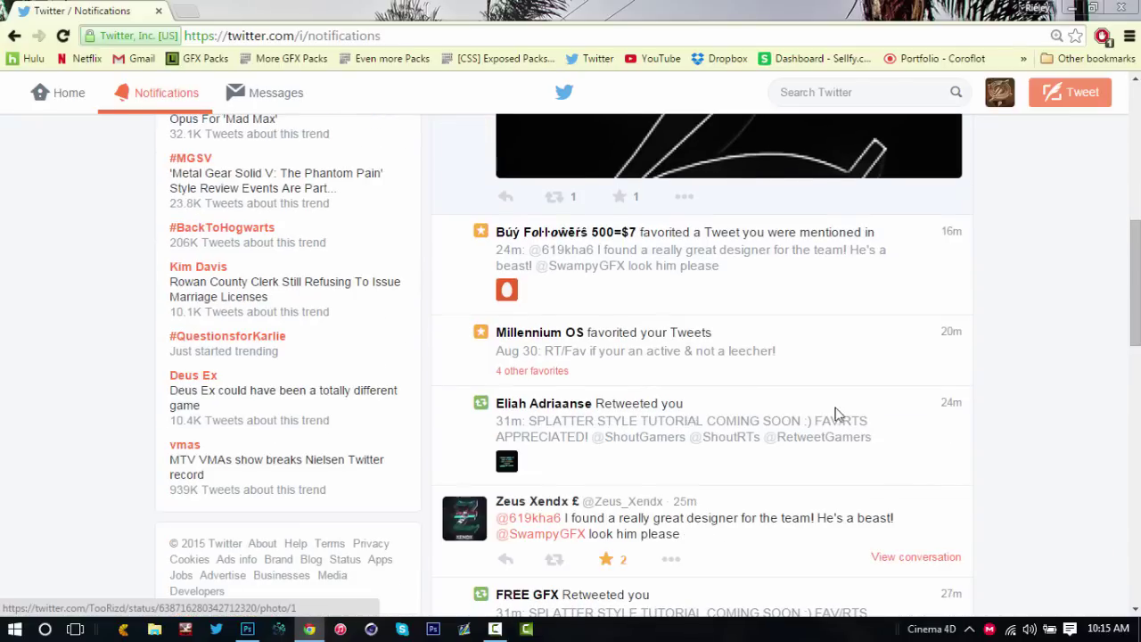
scroll(835, 410, up, 4)
scroll(838, 410, up, 2)
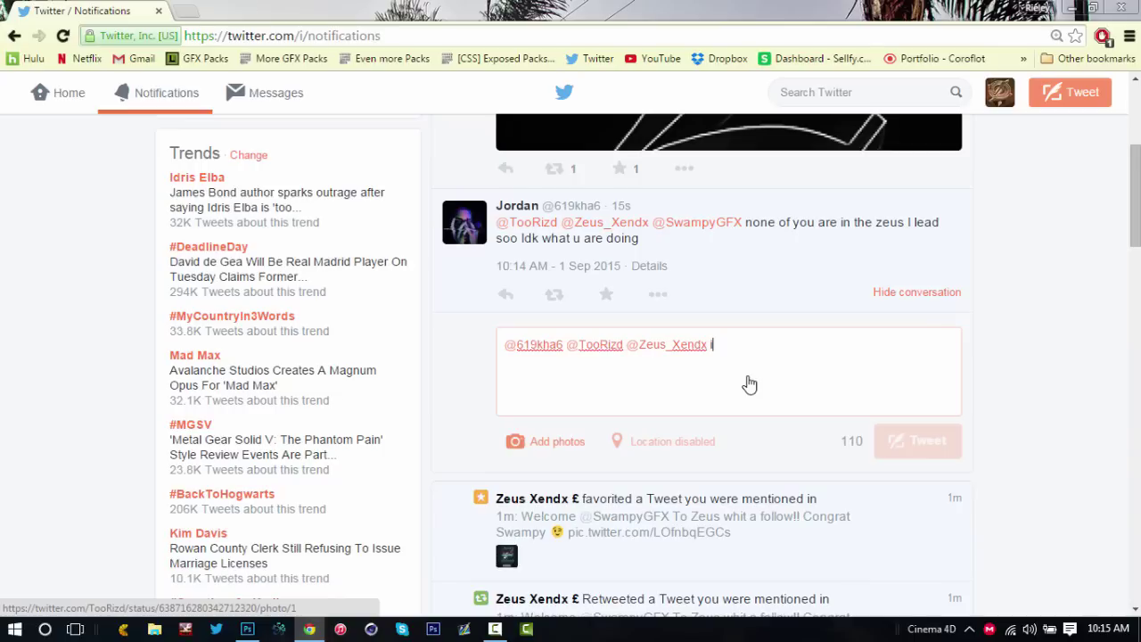
text(idk whats going on lol)
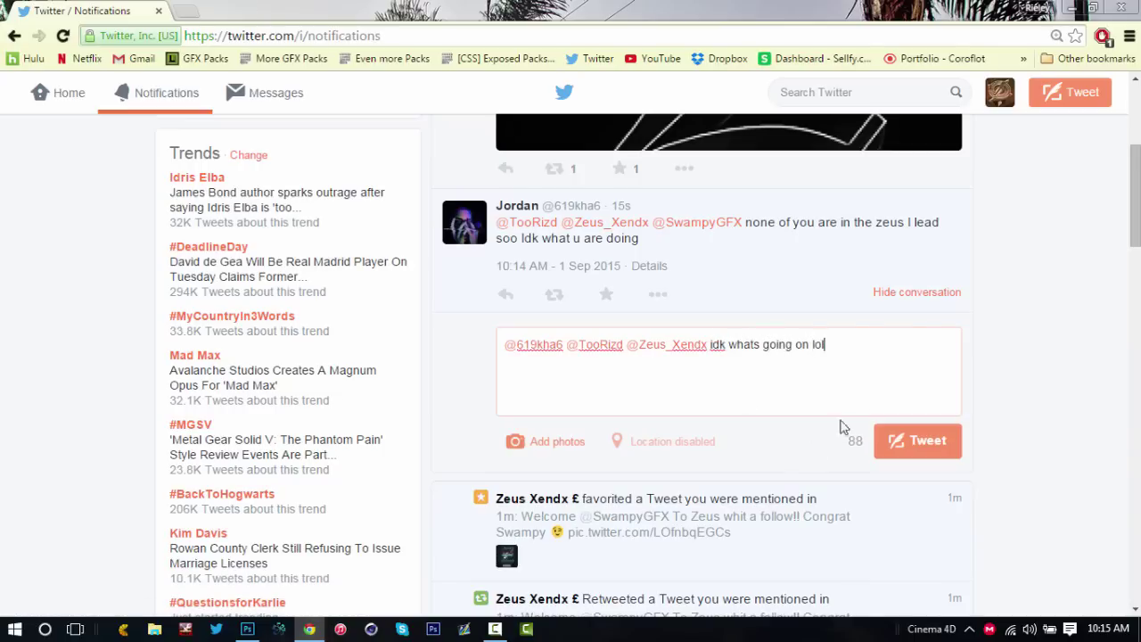
click(917, 440)
Step: Return to Photoshop and fill remaining gaps in the S by painting more white splatters on Layer 1's mask
click(250, 629)
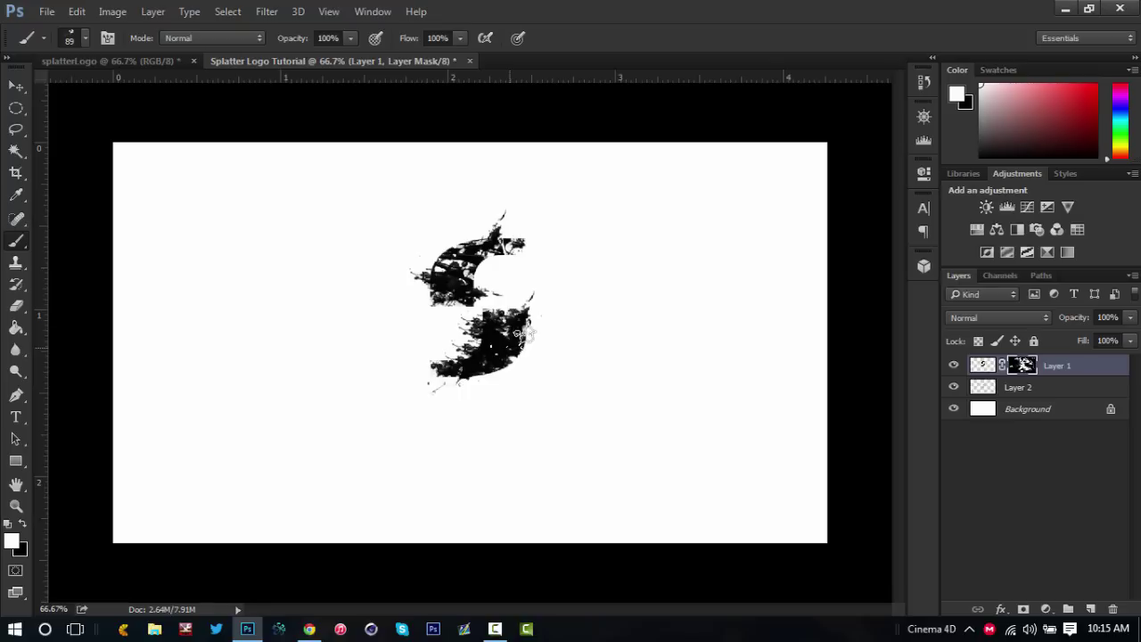
drag(471, 259, 510, 257)
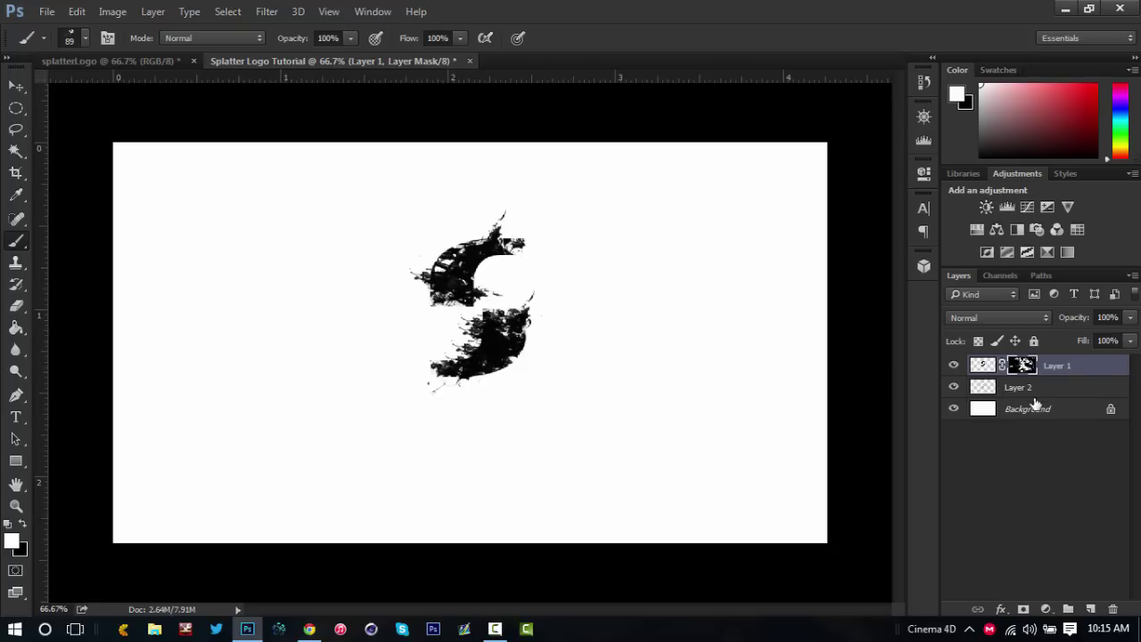
Step: On Layer 2, choose another splatter brush, reduce it to 125 px, and stamp black splatters along the upper half's inner curve
key(alt+bracketleft)
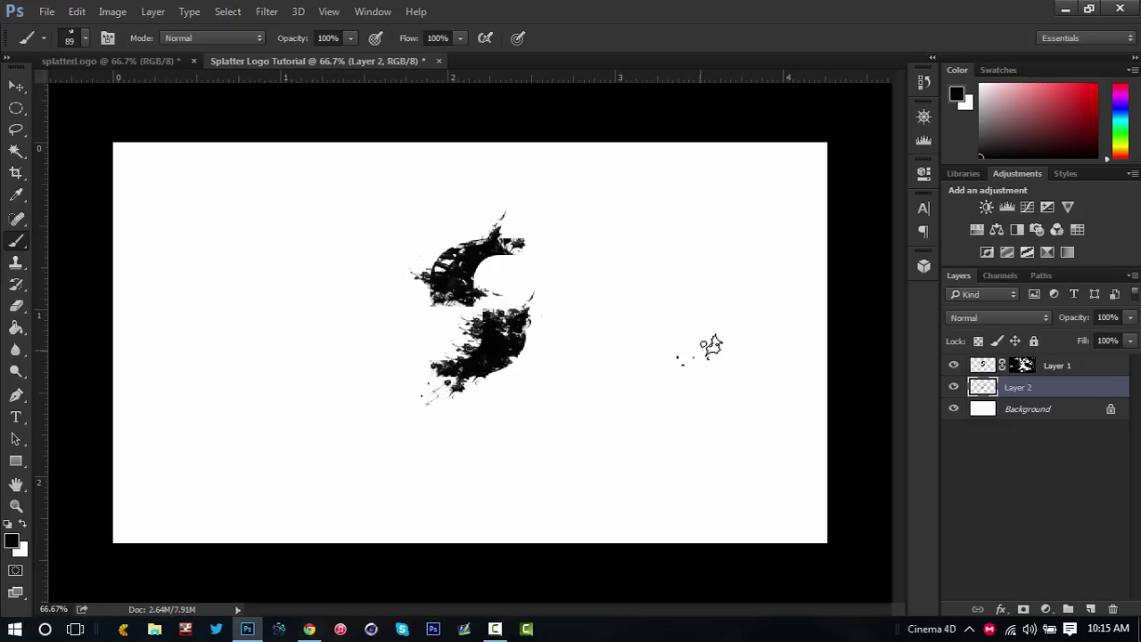
right_click(740, 335)
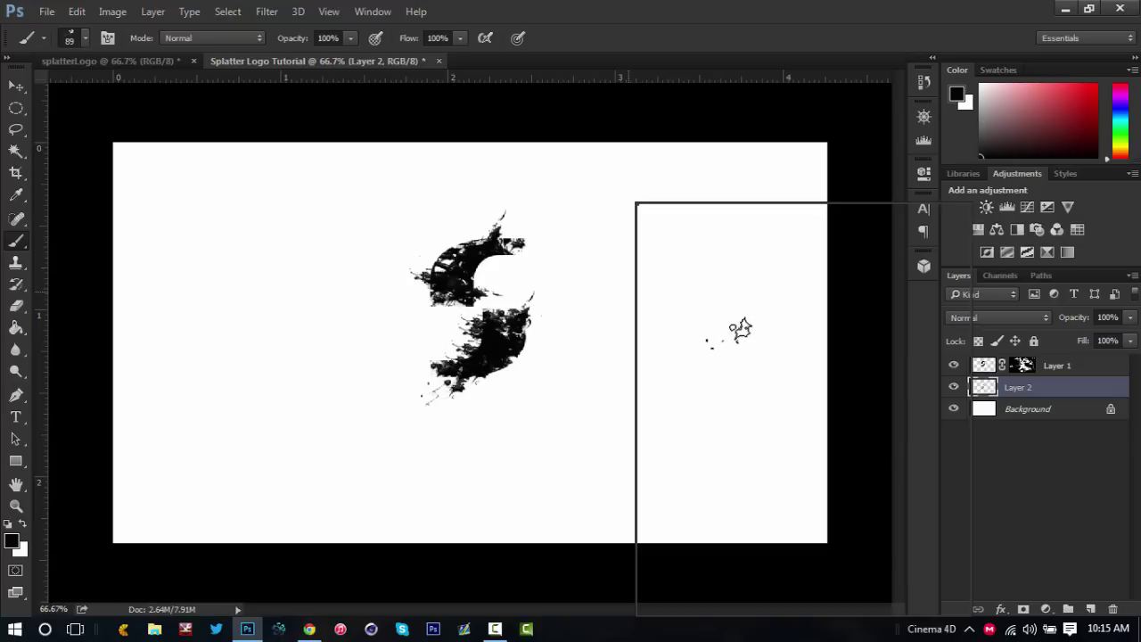
click(872, 535)
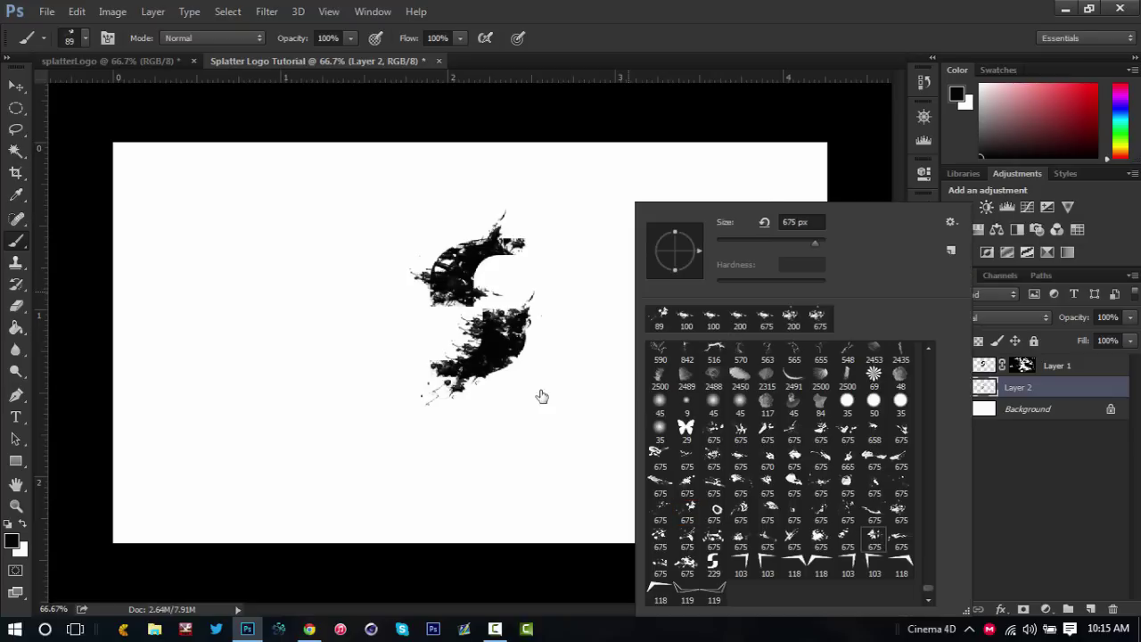
click(575, 89)
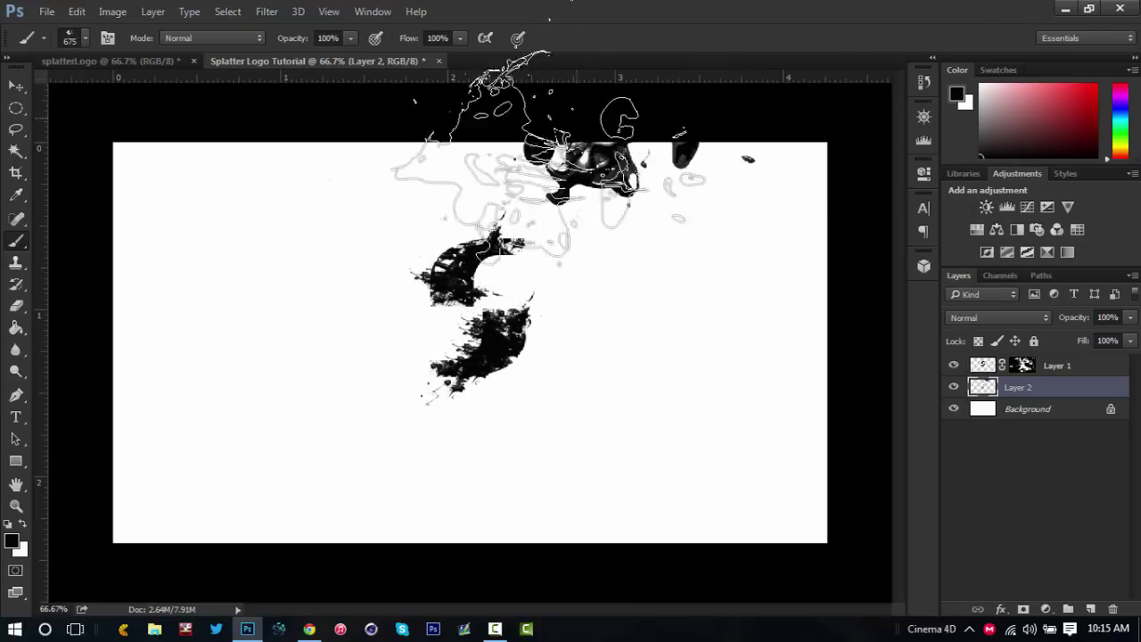
key(bracketleft)
key(bracketleft)
key(bracketleft)
key(bracketleft)
key(bracketleft)
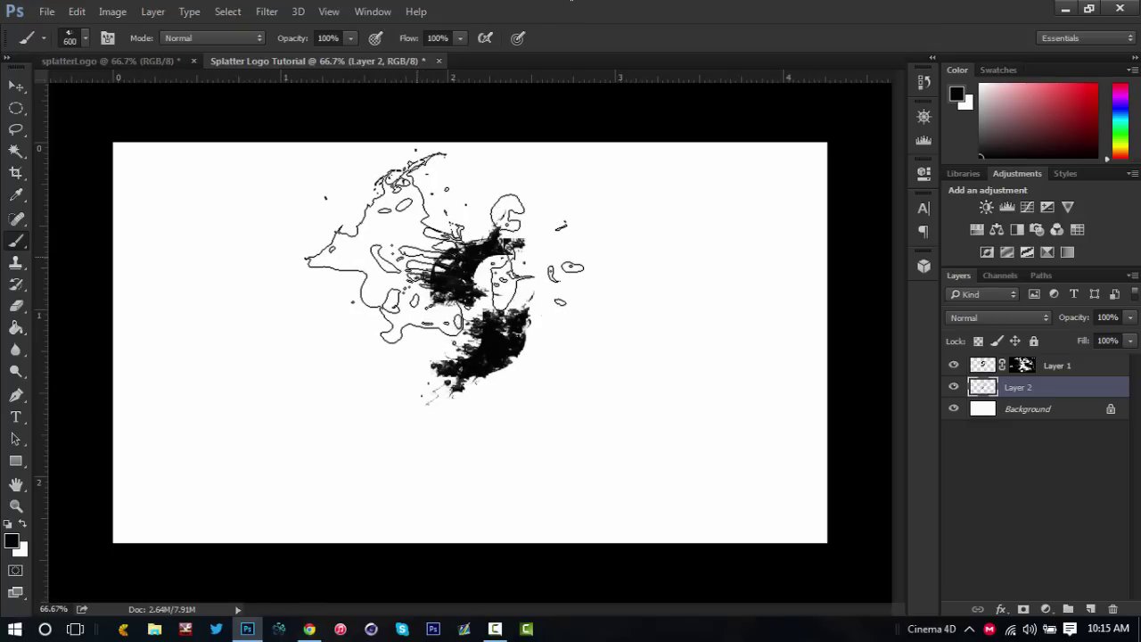
key(bracketleft)
key(bracketleft)
key(bracketleft)
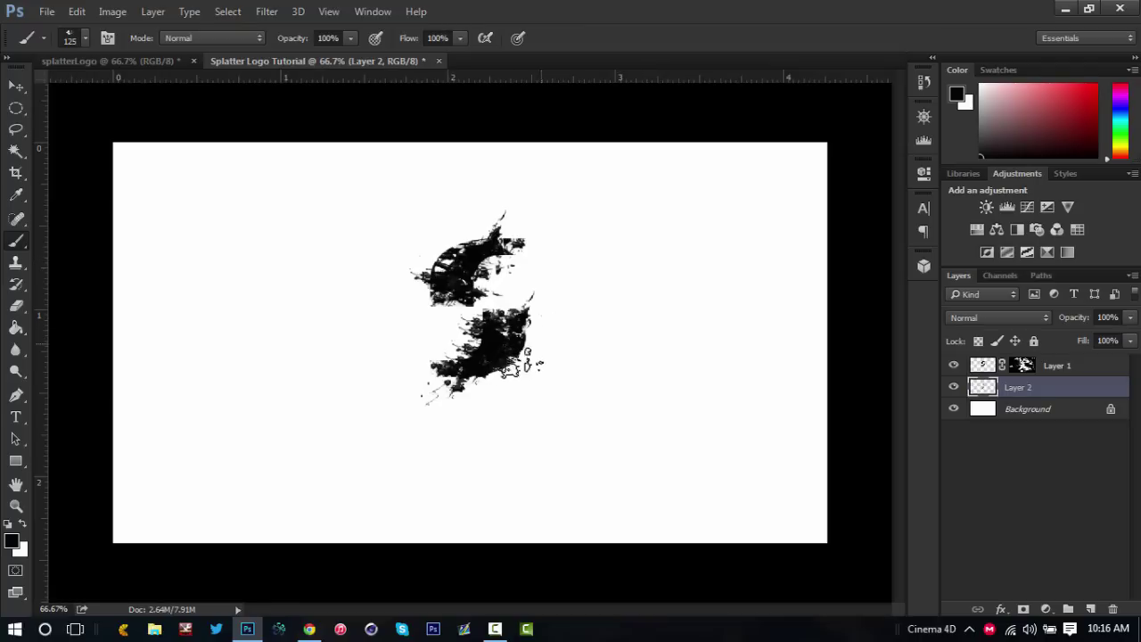
Step: Try 125 px black splatters beneath and beside the lower half and at the upper half's tip and left edge, and undo them
click(524, 381)
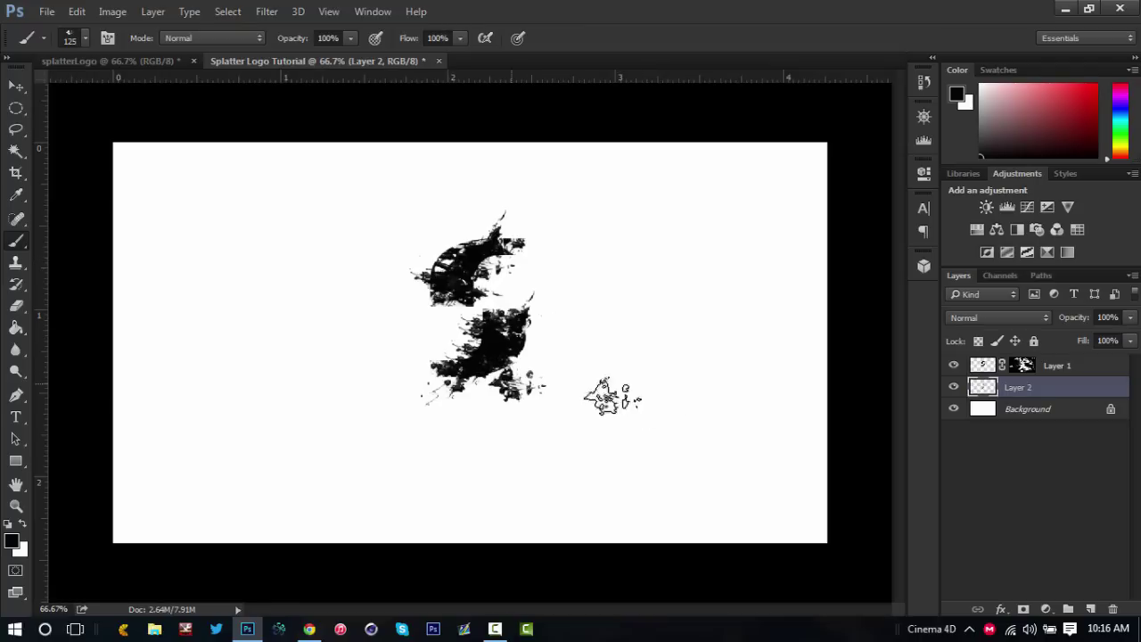
click(528, 309)
click(517, 230)
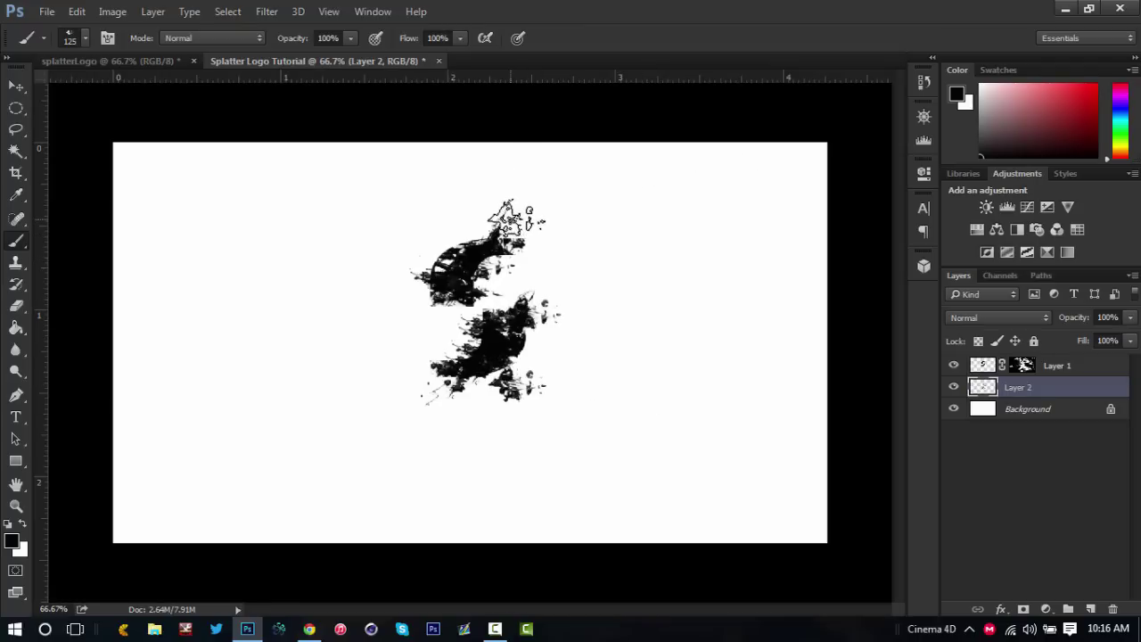
click(506, 219)
click(434, 257)
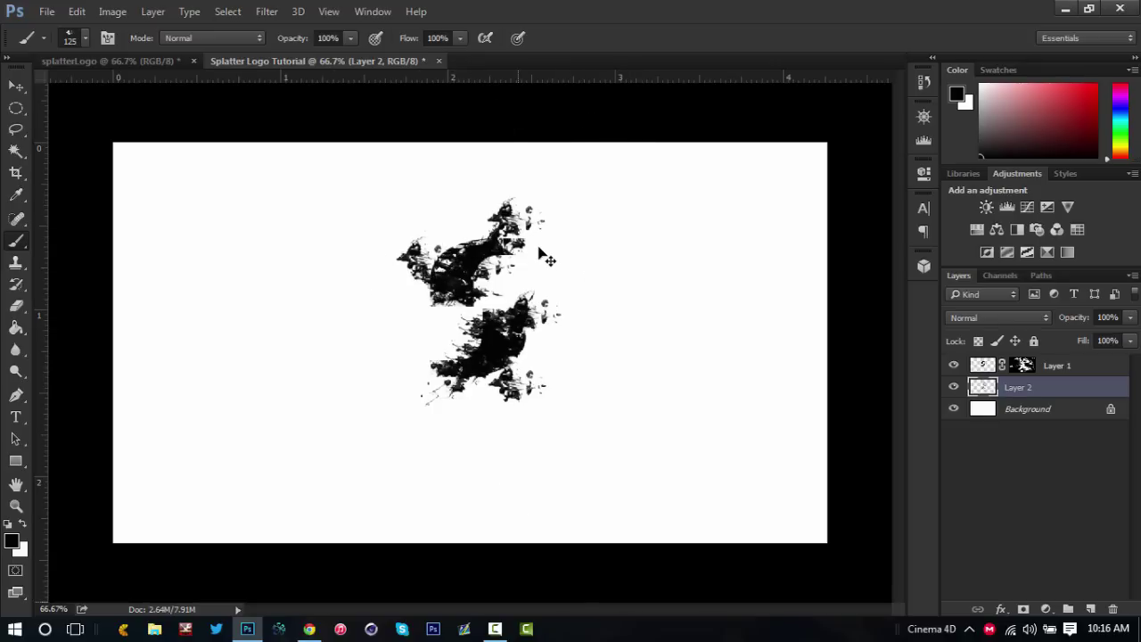
key(ctrl+alt+z)
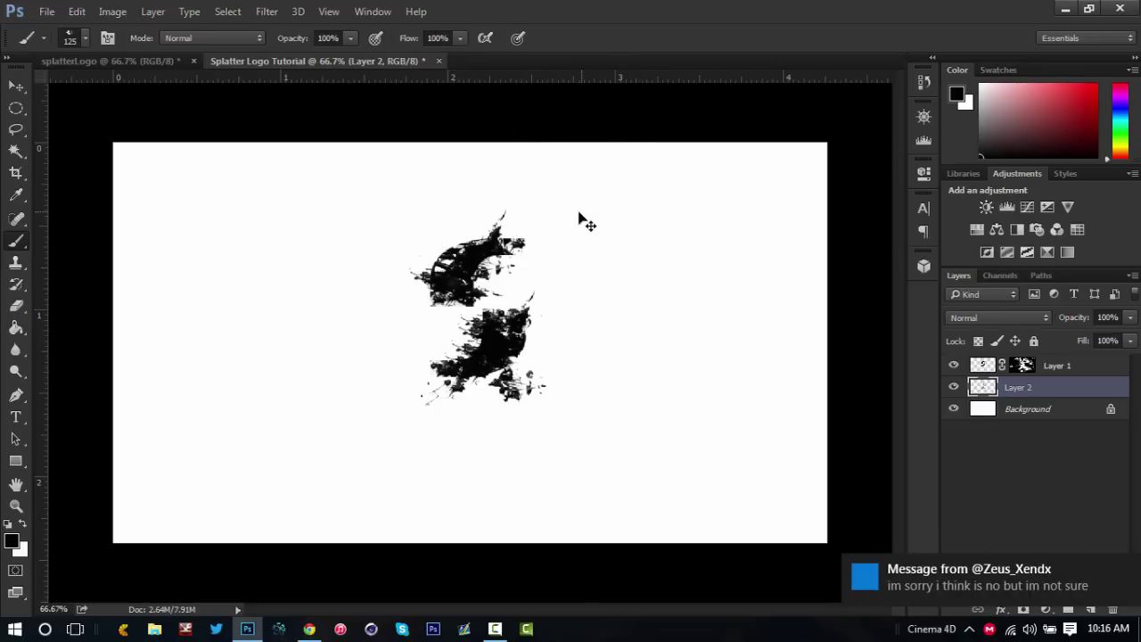
key(ctrl+alt+z)
key(ctrl+alt+z)
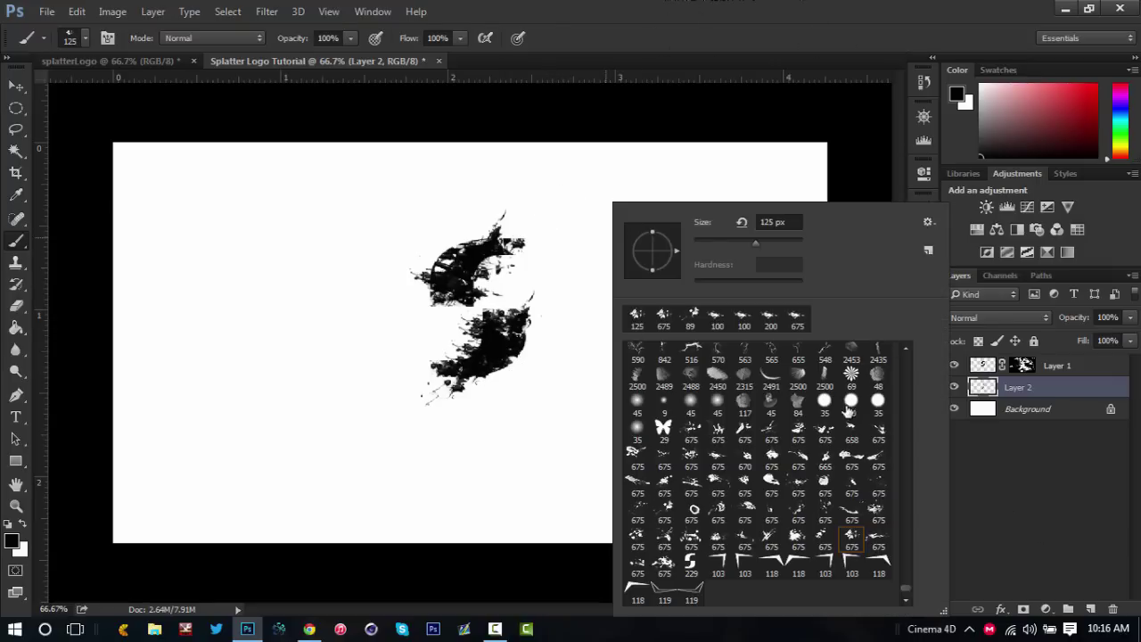
Step: Choose the 566 px branching brush, reduce it to 125 px, and stamp thin cracks below both halves of the S on Layer 2
scroll(847, 408, up, 5)
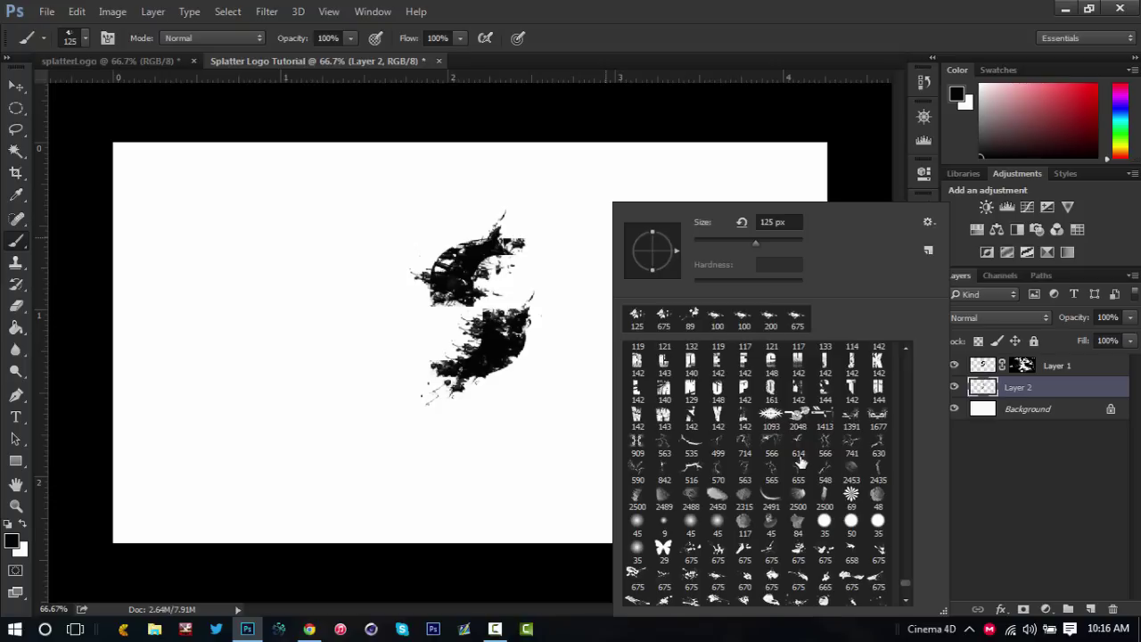
click(782, 442)
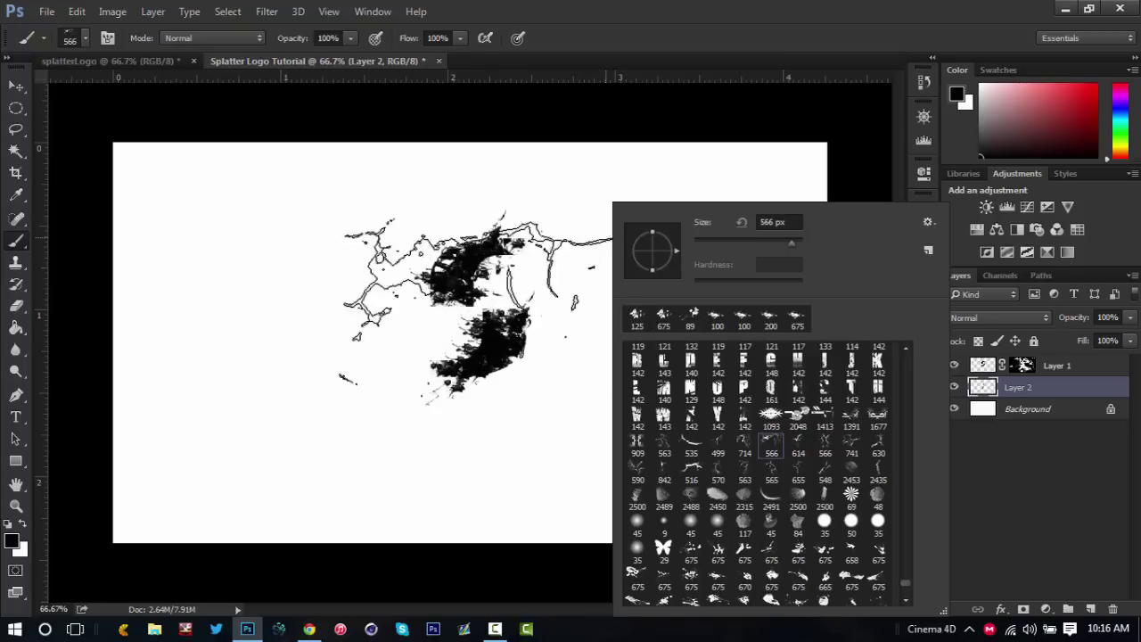
key(Return)
right_click(651, 178)
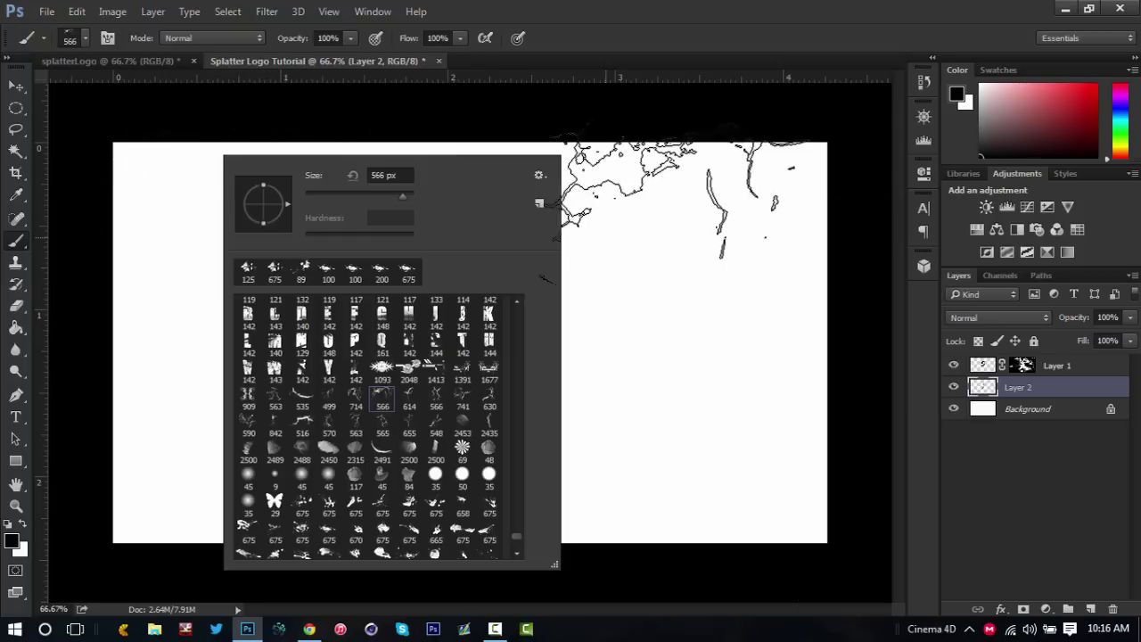
key(Escape)
key(bracketleft)
key(bracketleft)
key(bracketleft)
key(bracketleft)
key(bracketleft)
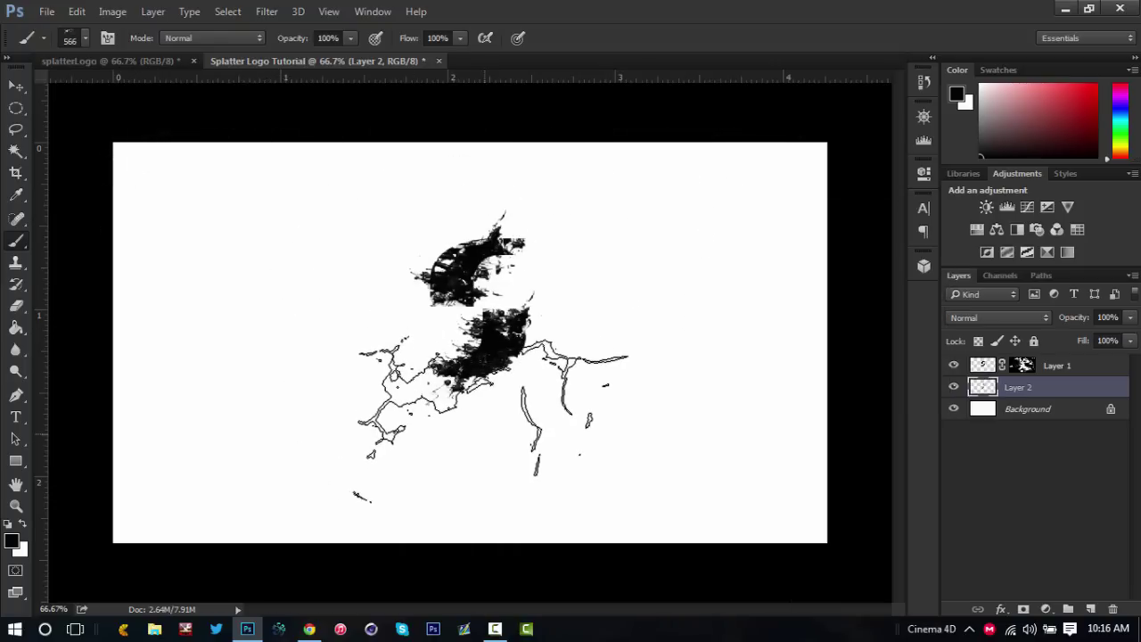
key(bracketleft)
key(bracketleft)
key(bracketleft)
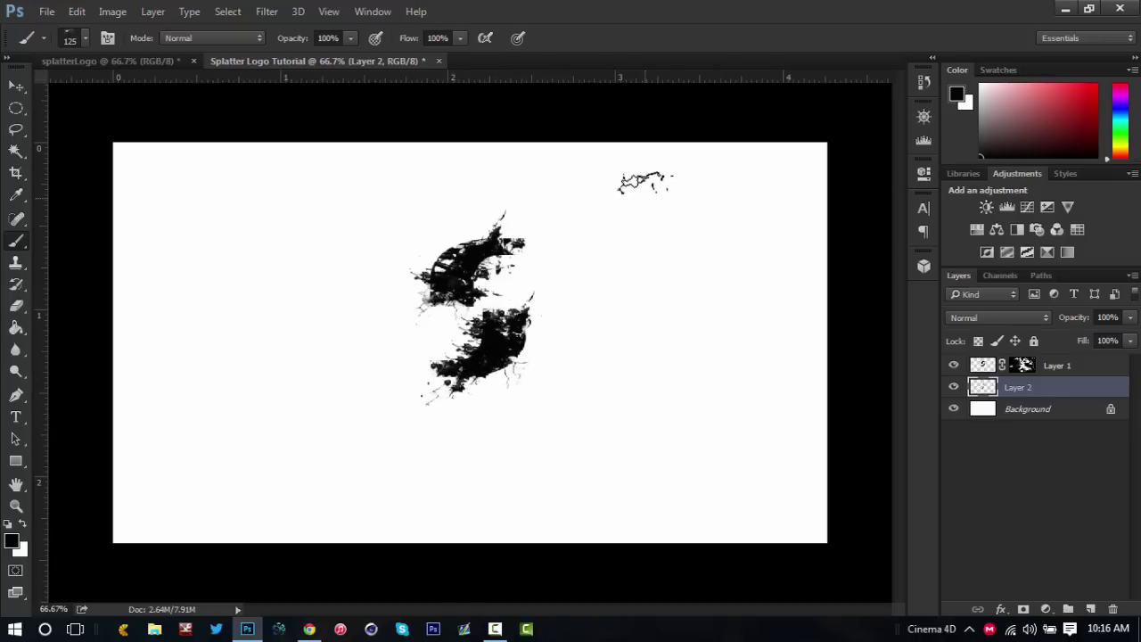
Step: Reselect the recent 675 px splatter brush, reduce it to 125 px, and stamp black splatters on the upper half's top-left edge
right_click(586, 303)
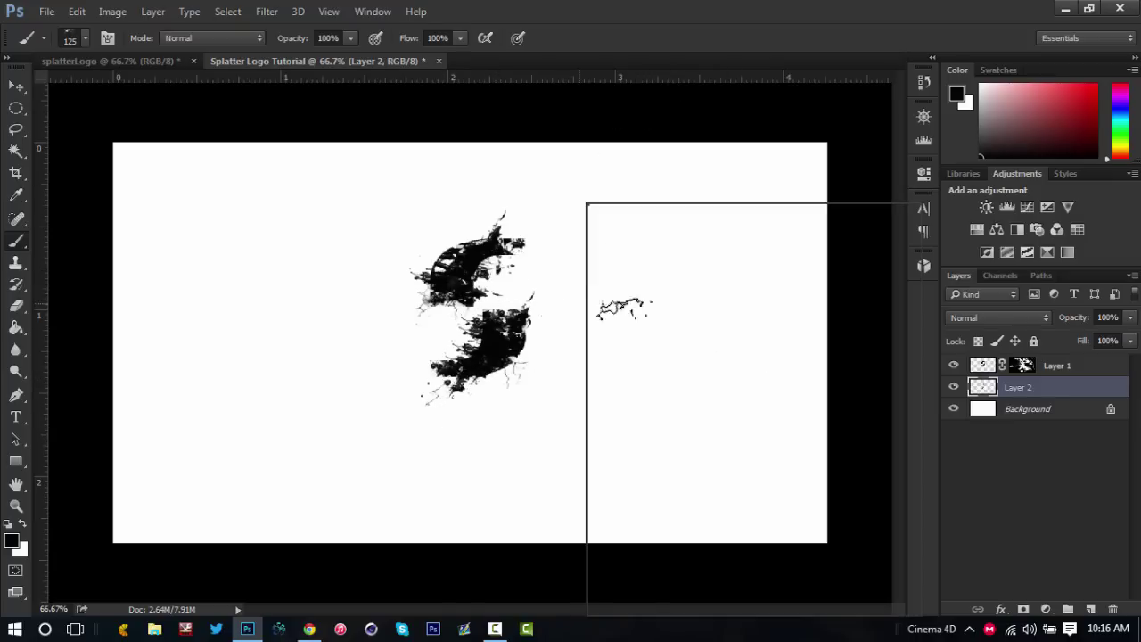
click(664, 318)
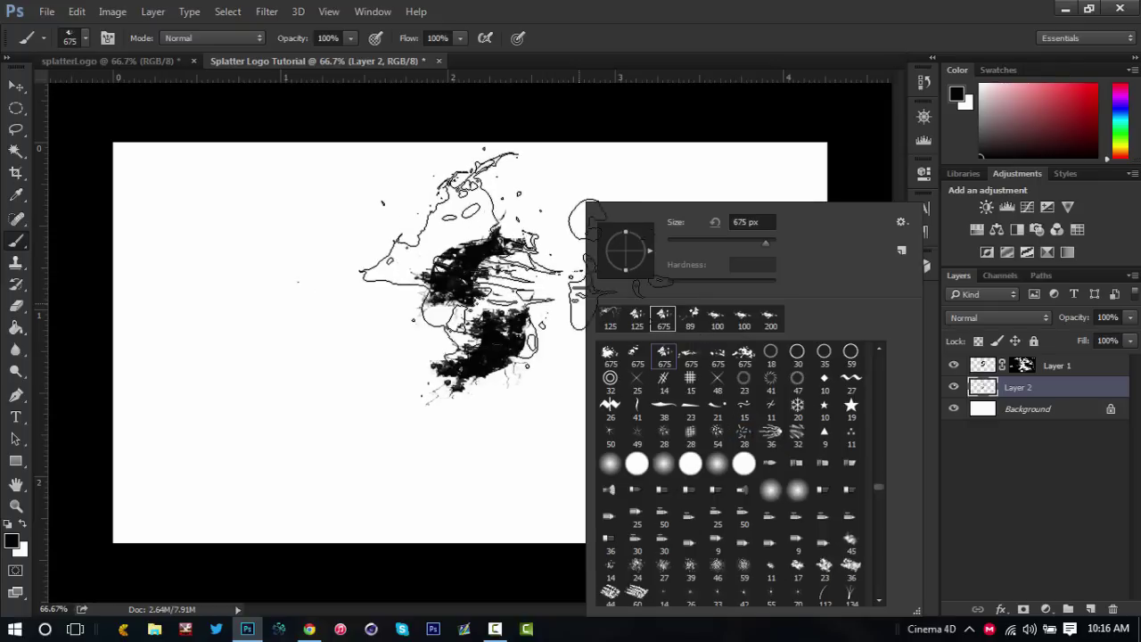
right_click(545, 115)
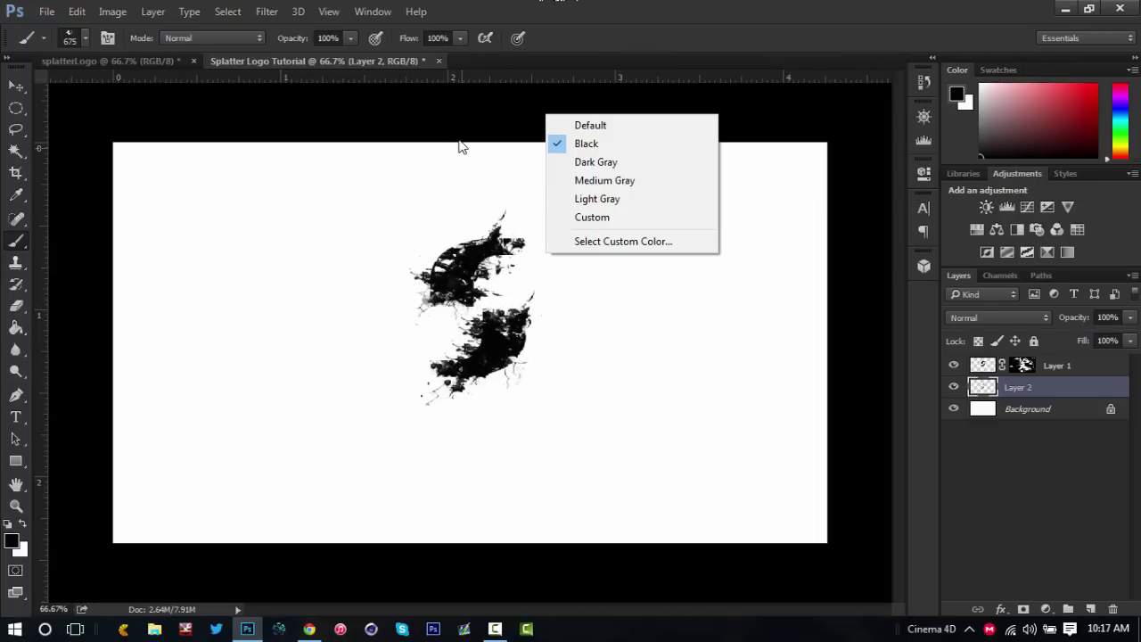
key(Escape)
key(bracketleft)
key(bracketleft)
key(bracketleft)
key(bracketleft)
key(bracketleft)
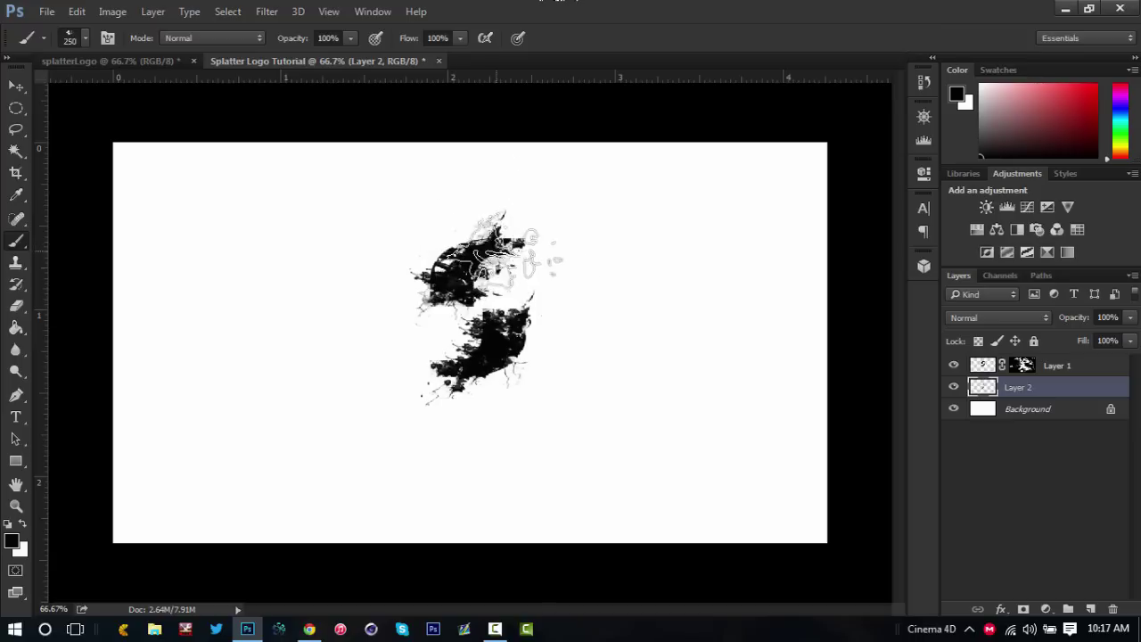
key(bracketleft)
key(bracketleft)
key(bracketleft)
key(bracketleft)
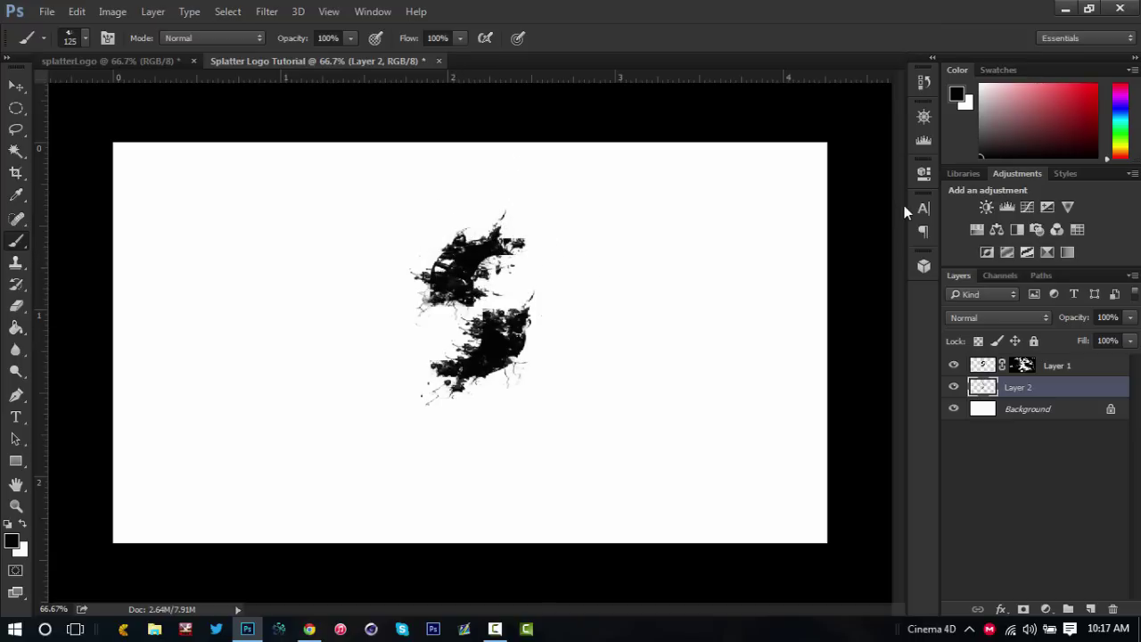
Step: Deselect all layers and compare the finished S with the logo in the splatterLogo document
click(1060, 443)
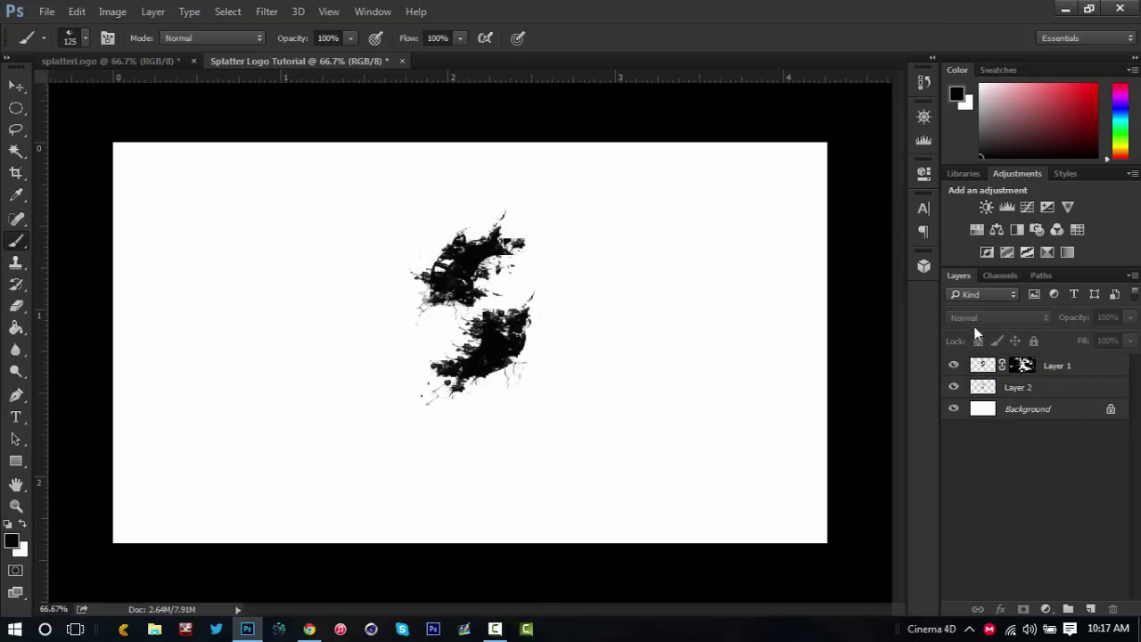
click(144, 59)
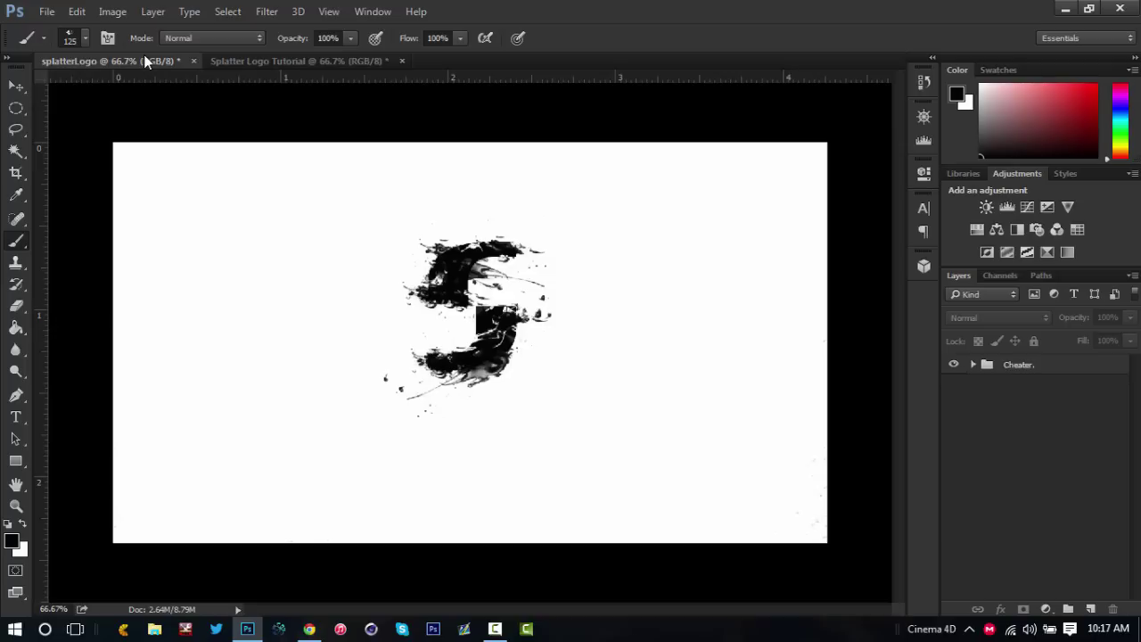
click(242, 61)
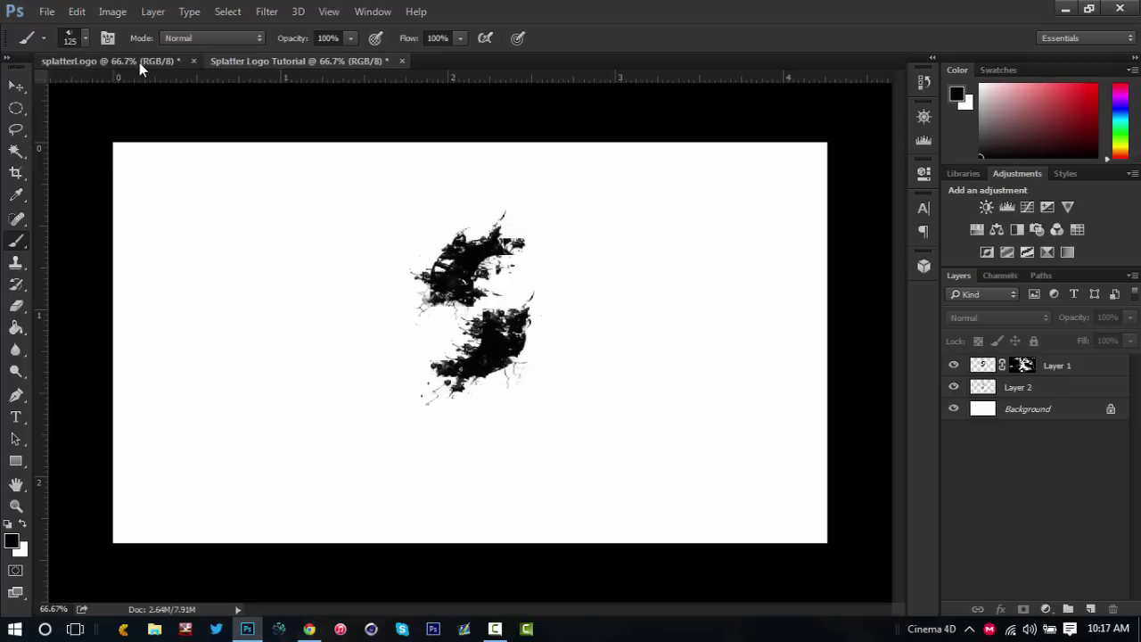
Step: Compare the finished S with the splatterLogo document again, return to Splatter Logo Tutorial, and dismiss the pop-up notifications
click(139, 63)
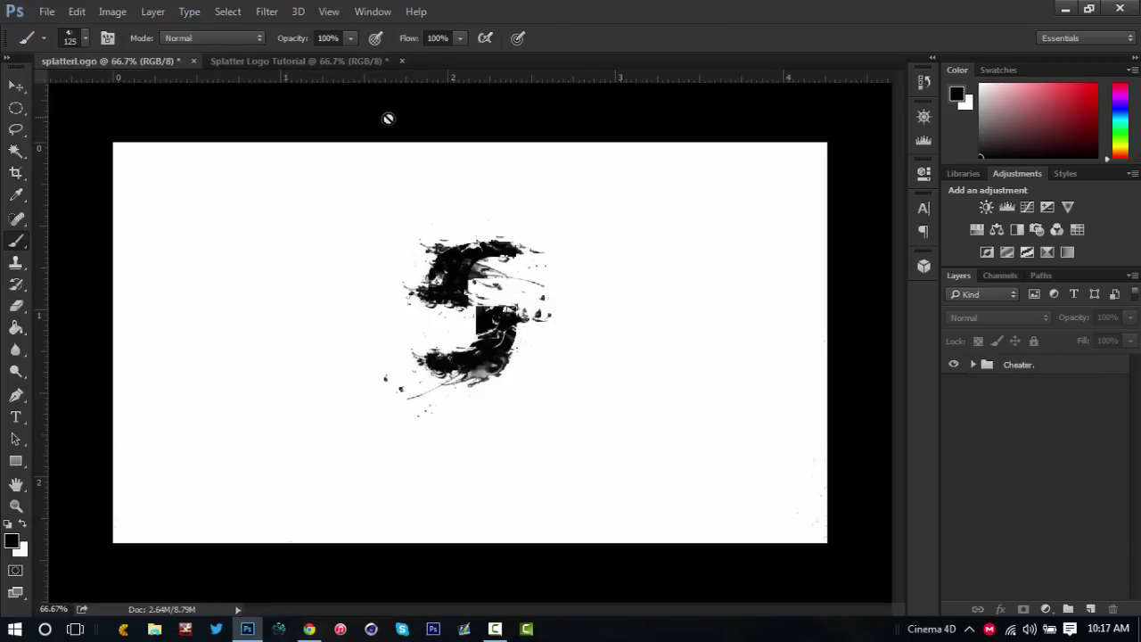
click(377, 66)
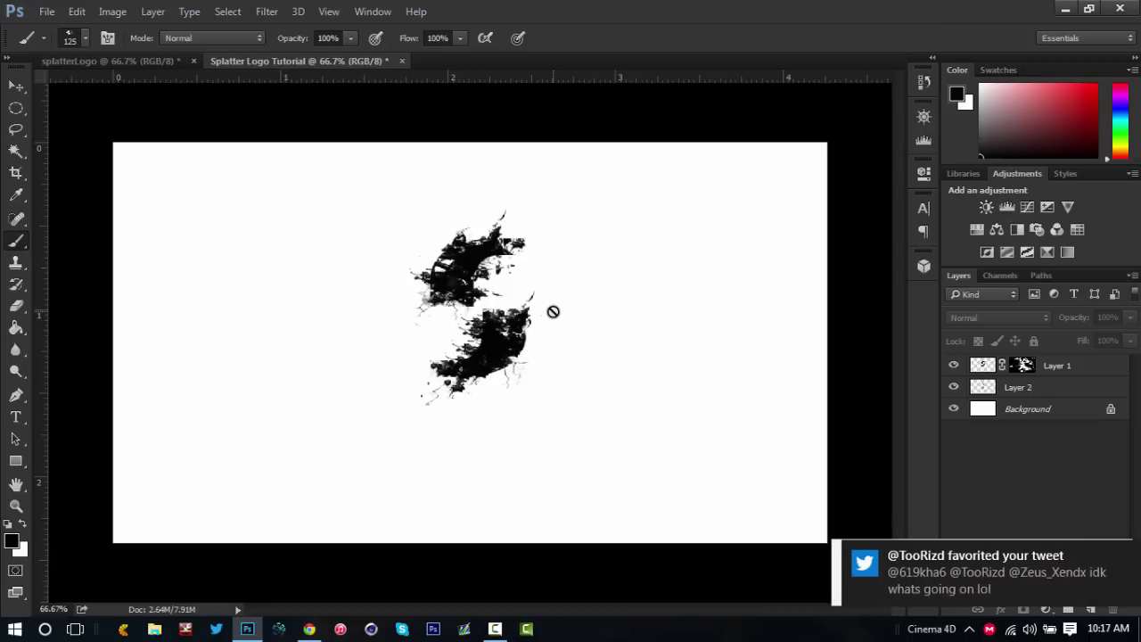
click(1125, 553)
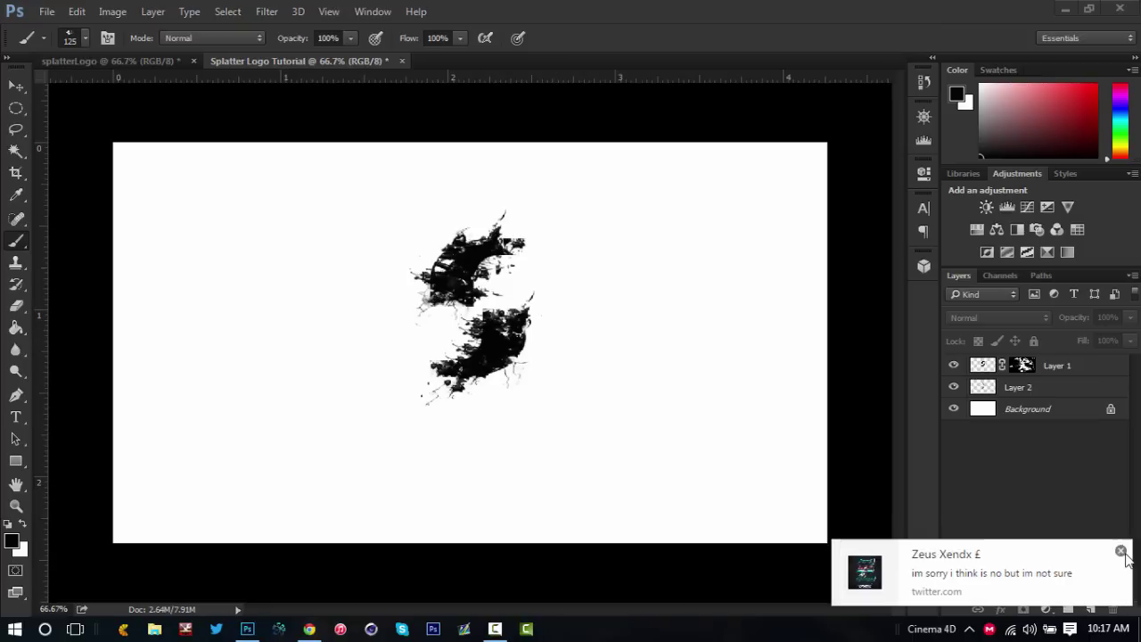
click(1122, 551)
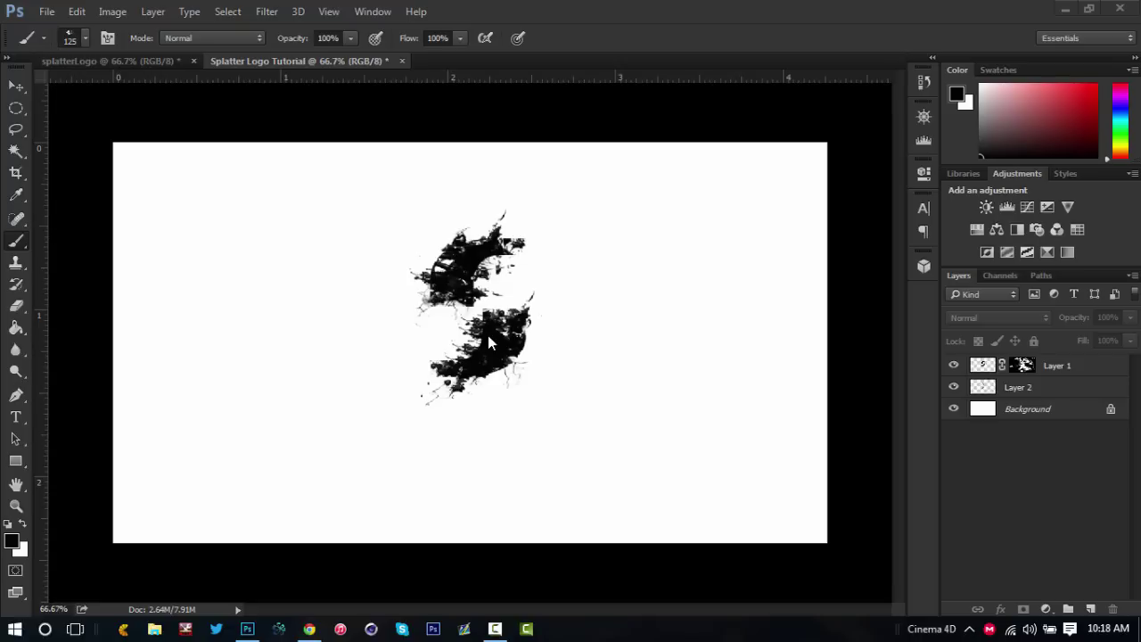
Step: Switch from the Brush to the Move tool in the Splatter Logo Tutorial document
click(15, 83)
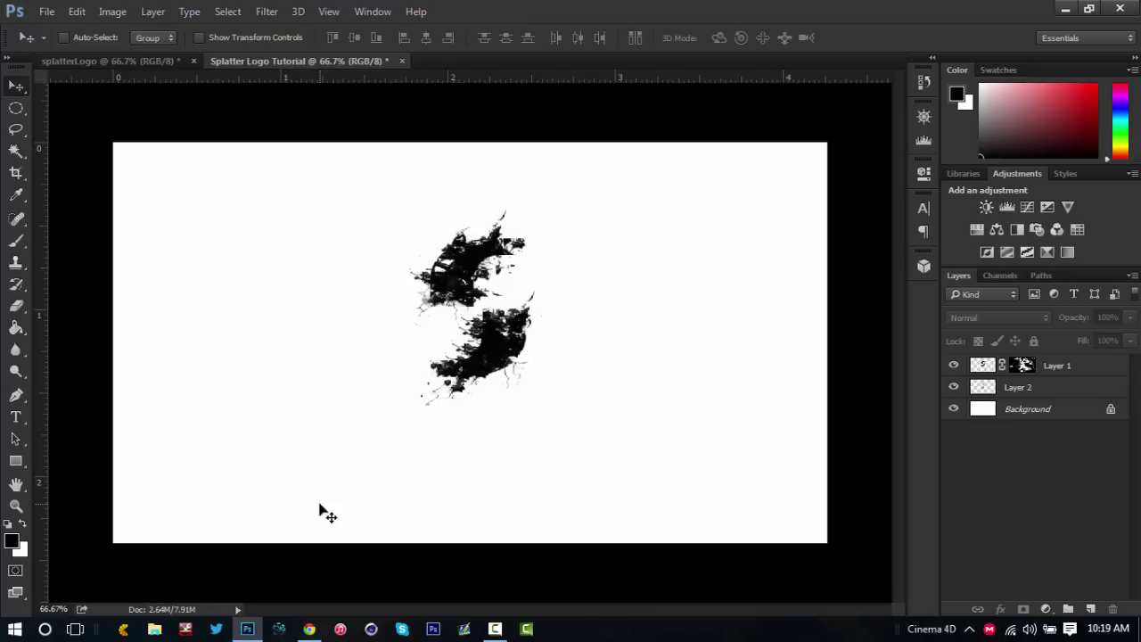
click(495, 629)
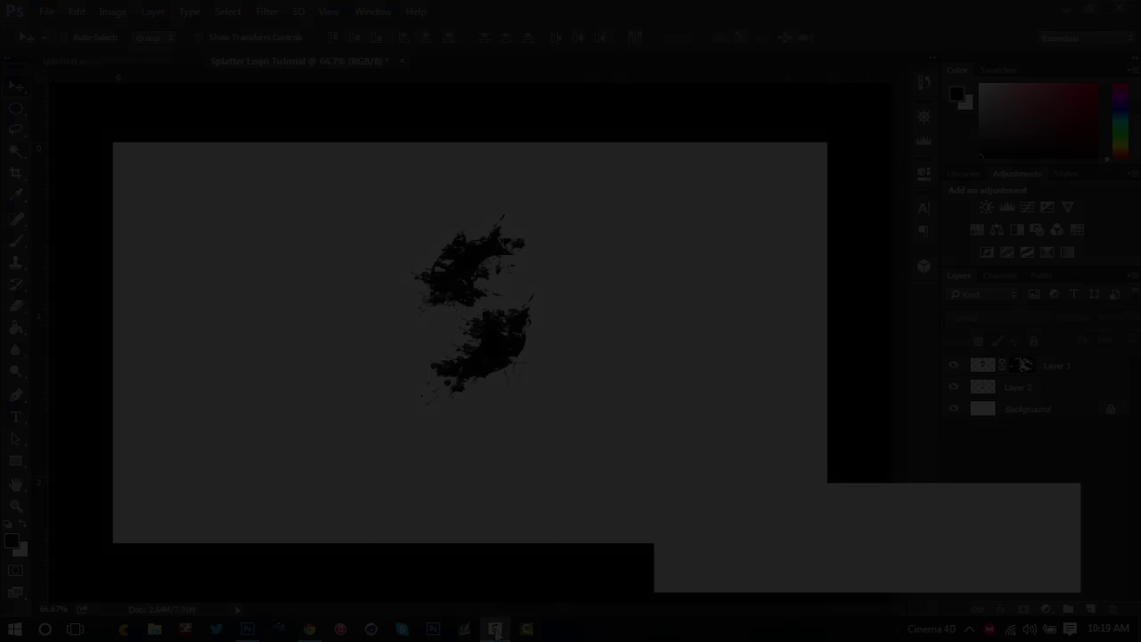